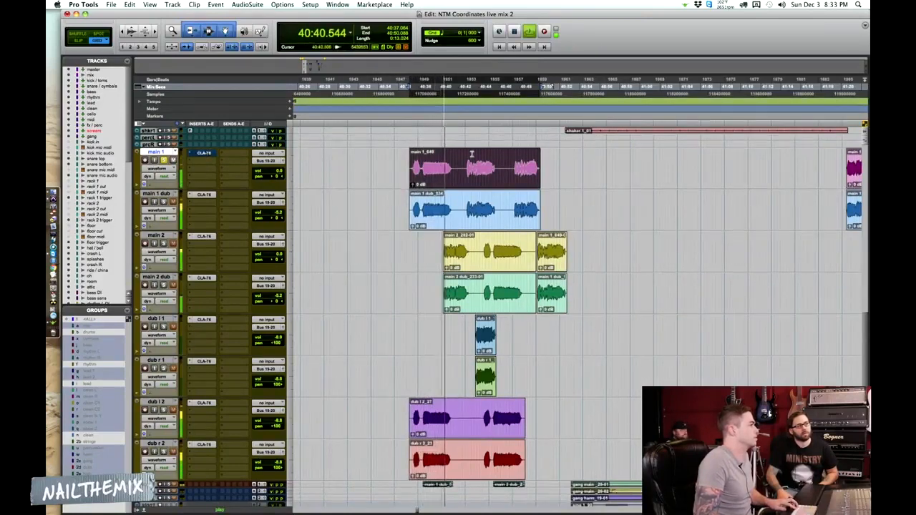
# - Select the middle phrase of the main 1 vocal, about 3.2 seconds starting near 40:42.6, and unsolo the track
pyautogui.press('t')
pyautogui.press('t')
pyautogui.press('t')
pyautogui.moveTo(360, 173); pyautogui.dragTo(621, 173)
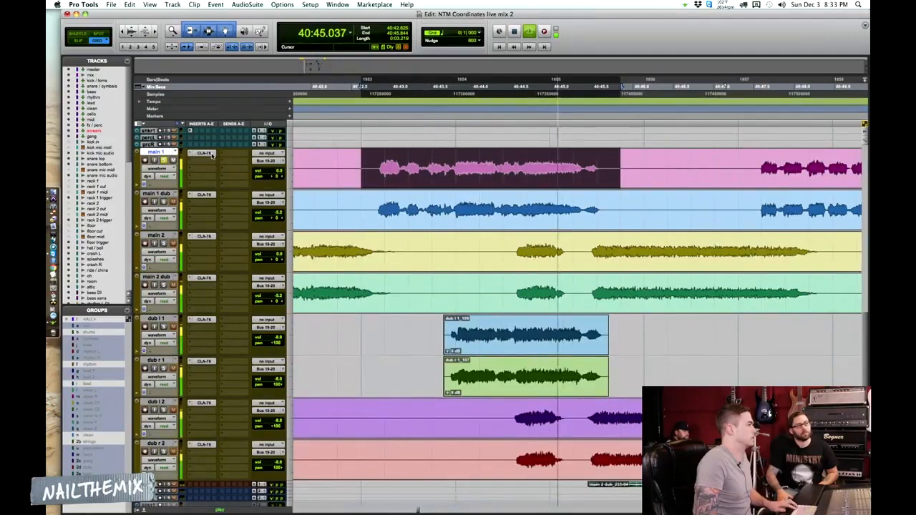
pyautogui.press('space')
pyautogui.click(165, 161)
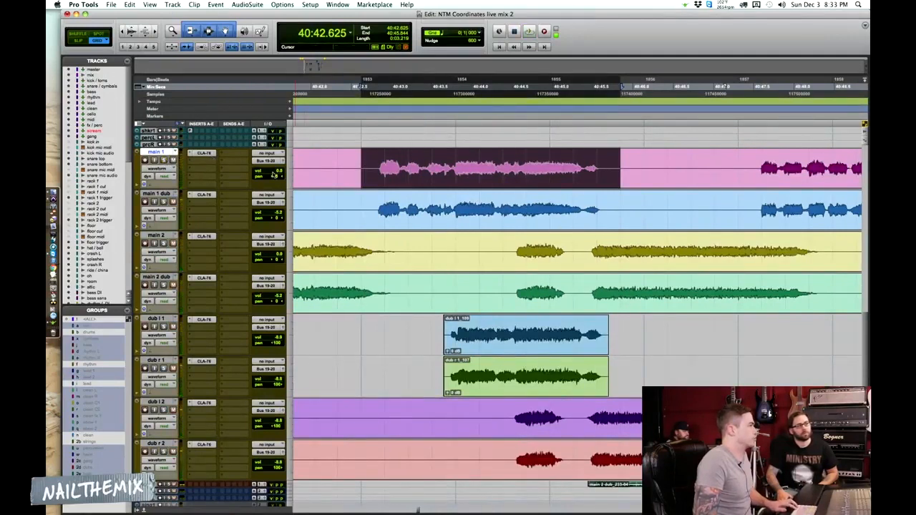
# - Insert the native multichannel Softube Active Equalizer in the first insert slot of the scream bus in the mixer
pyautogui.press('r')
pyautogui.press('r')
pyautogui.press('r')
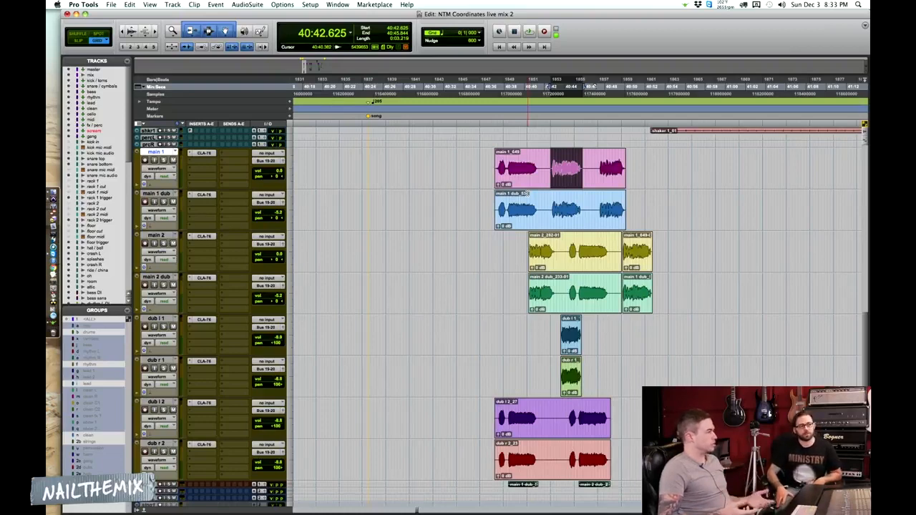
pyautogui.press('super+bracketright')
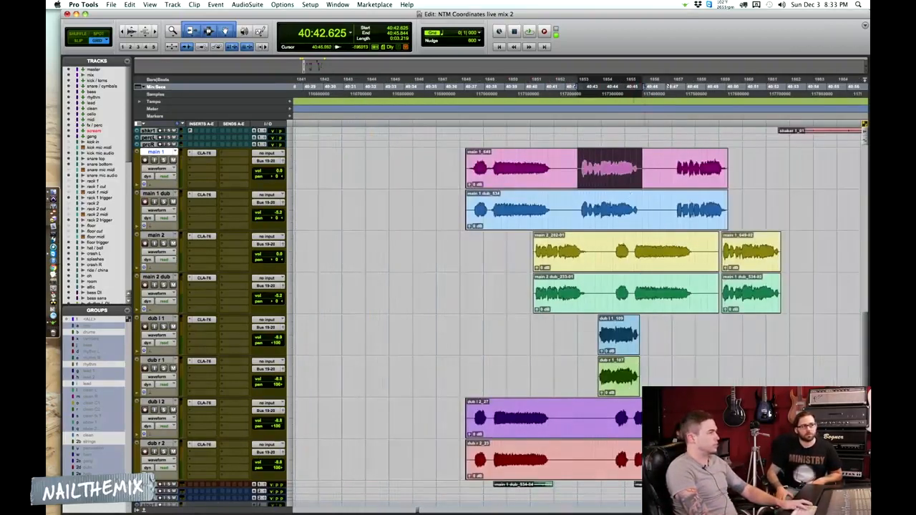
pyautogui.press('super+equal')
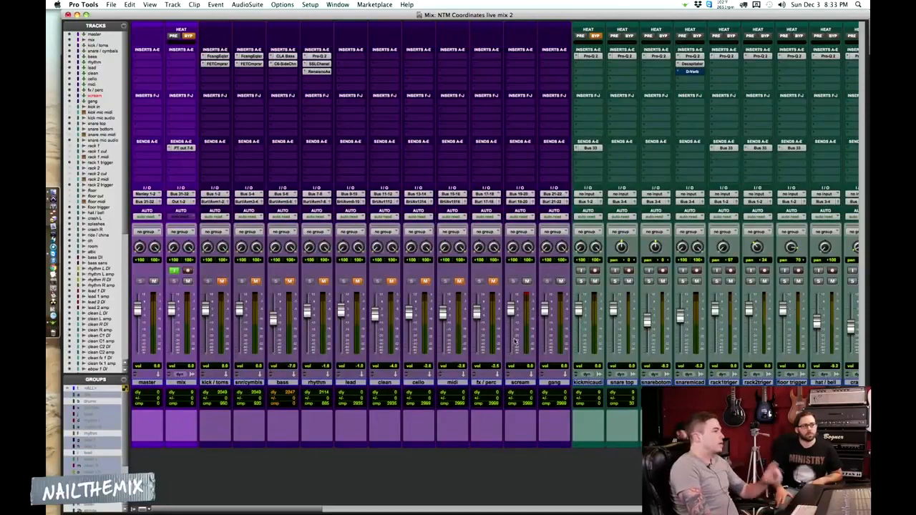
pyautogui.click(521, 58)
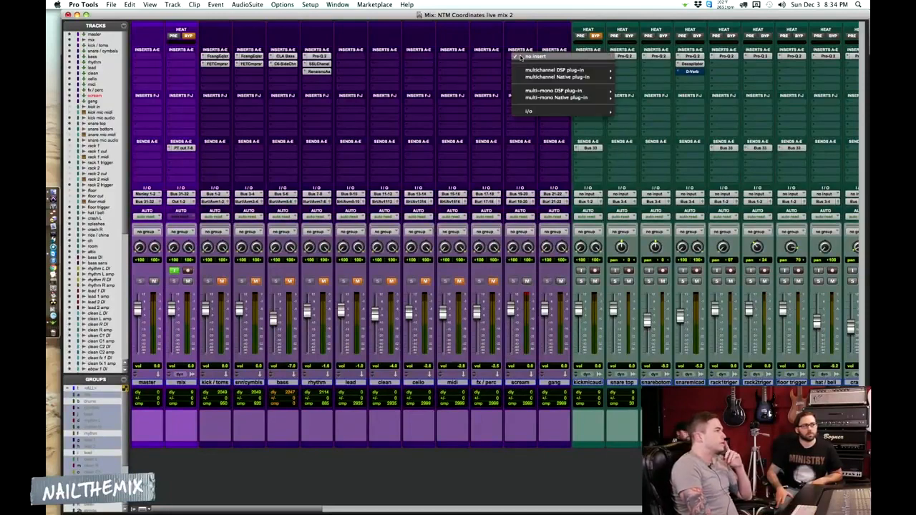
pyautogui.moveTo(566, 70)
pyautogui.moveTo(623, 71)
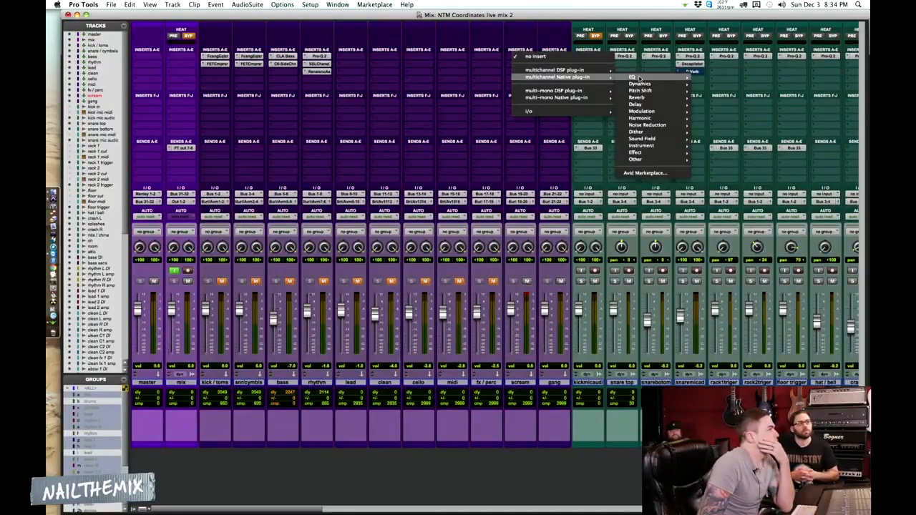
pyautogui.click(716, 14)
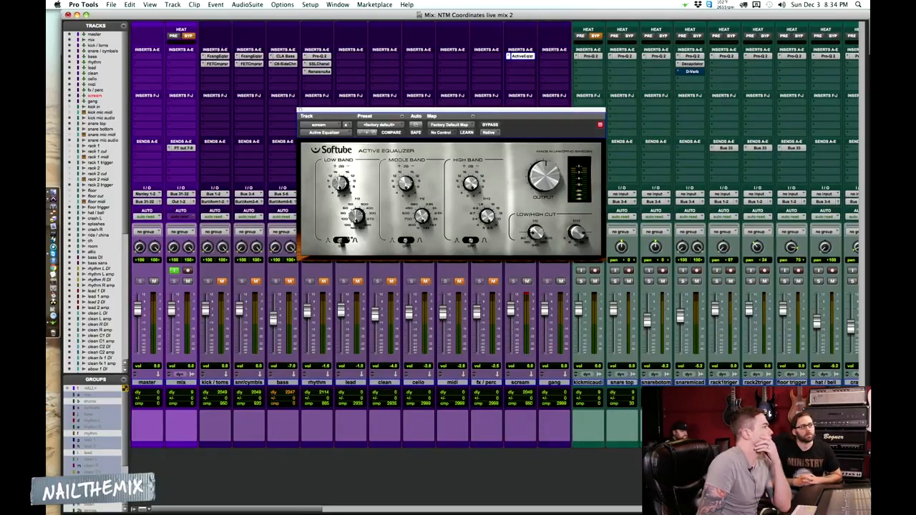
# - Switch on the low band and the high band of the scream bus's Active Equalizer
pyautogui.click(345, 240)
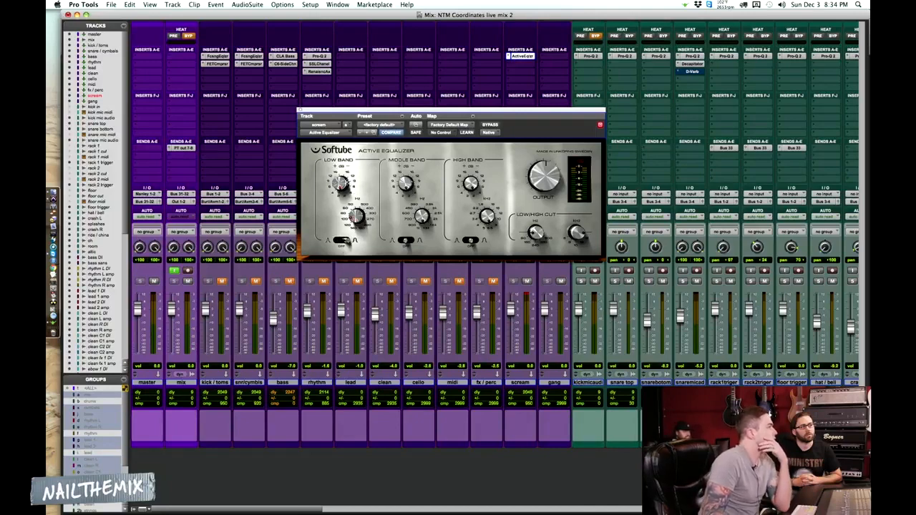
pyautogui.press('space')
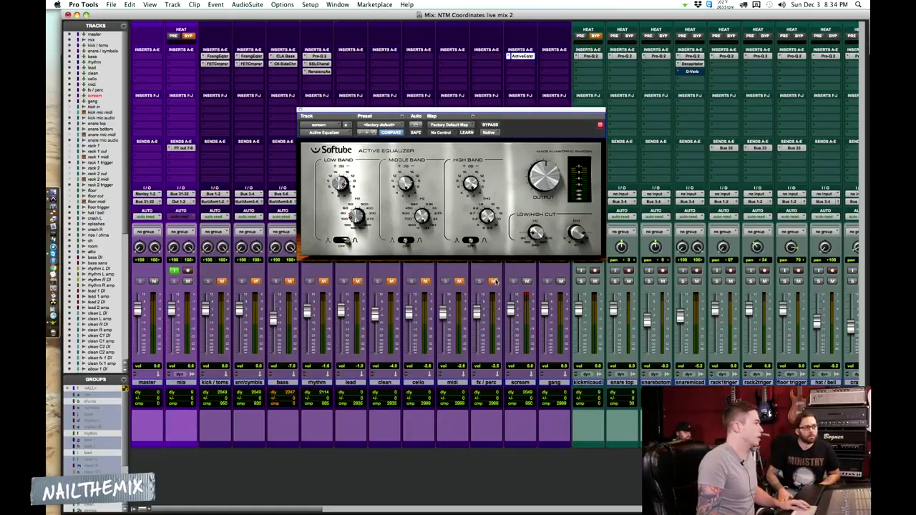
pyautogui.click(472, 240)
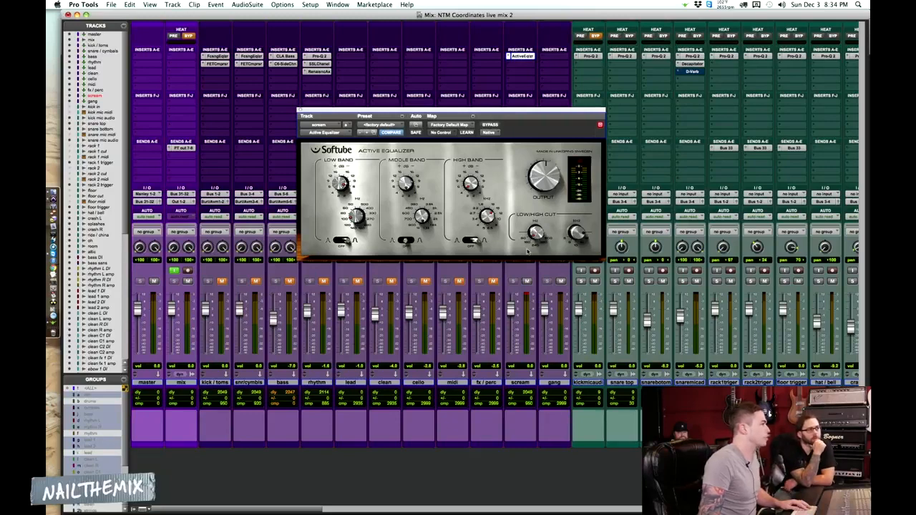
# - Compare the scream bus with the Active Equalizer bypassed and active during playback
pyautogui.click(488, 126)
pyautogui.click(489, 126)
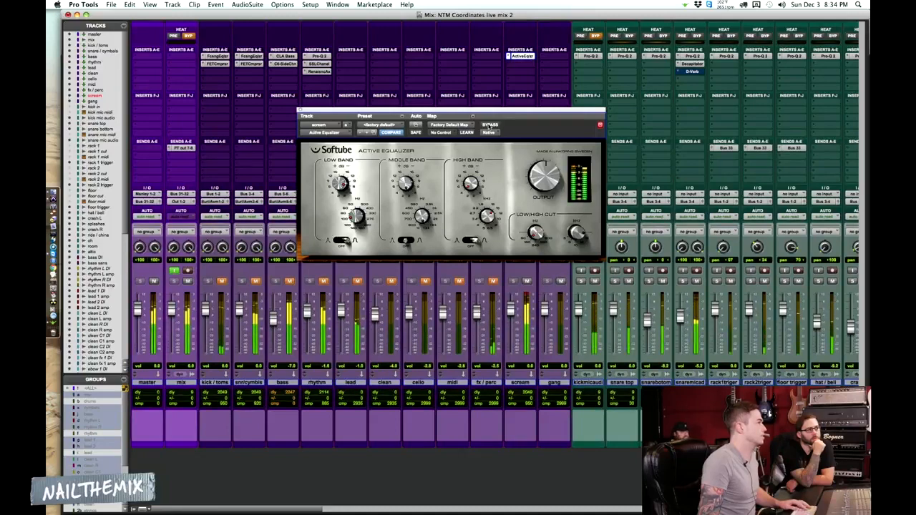
pyautogui.click(489, 126)
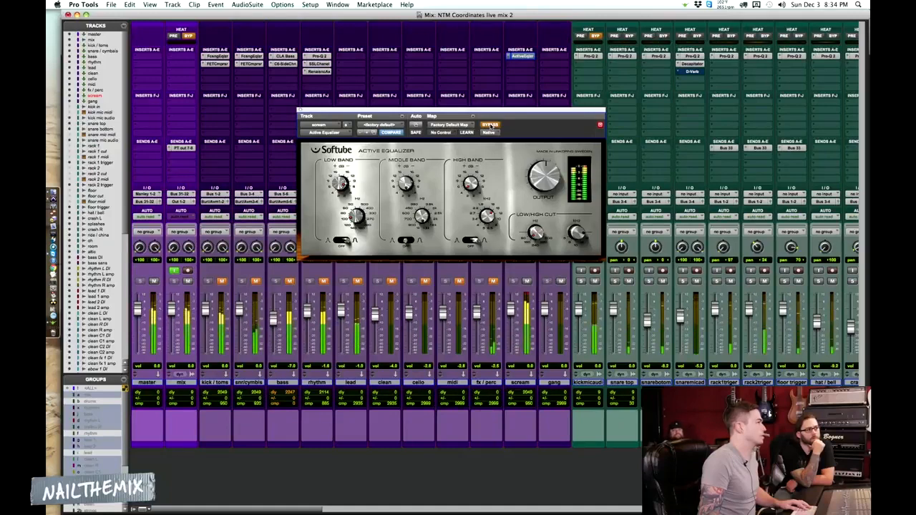
pyautogui.click(489, 125)
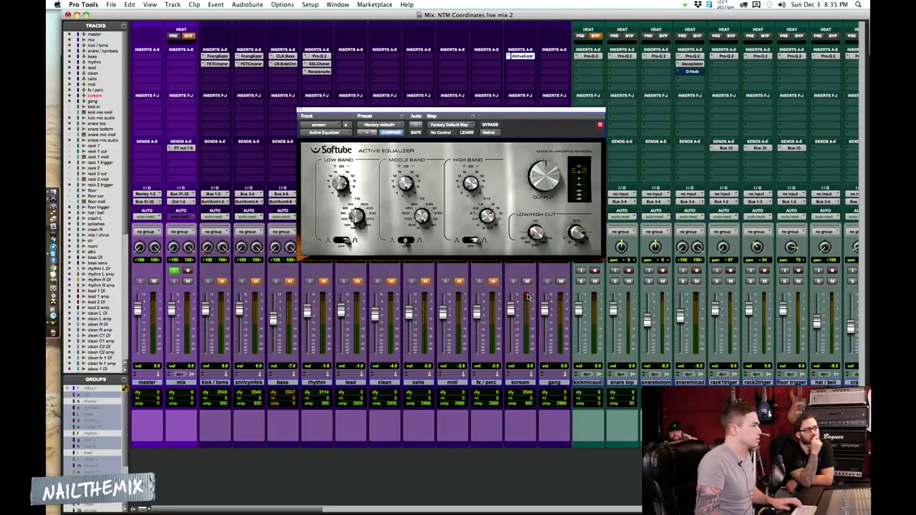
# - Reactivate the track groups, lower the grouped scream vocal volumes so main 1 sits at -1.8 dB, and play the result
pyautogui.press('super+equal')
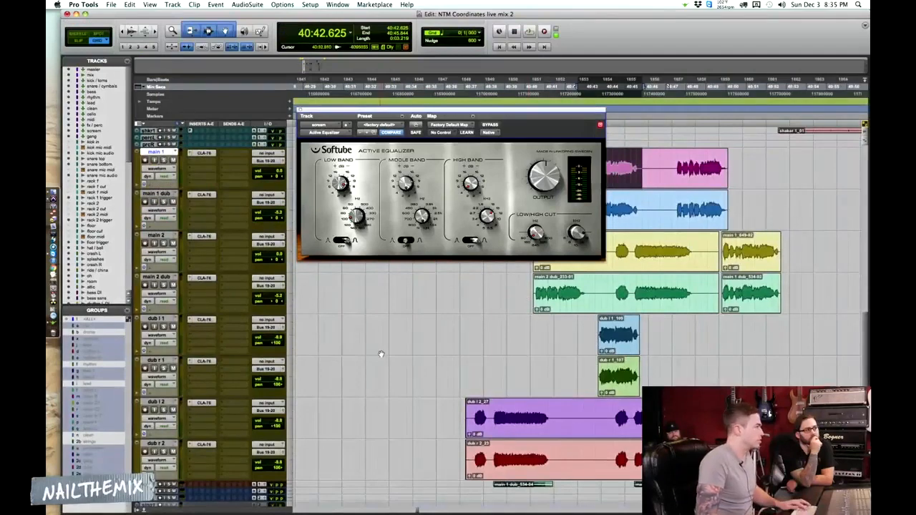
pyautogui.press('super+shift+g')
pyautogui.moveTo(656, 173); pyautogui.dragTo(706, 172)
pyautogui.press('super+z')
pyautogui.click(279, 172)
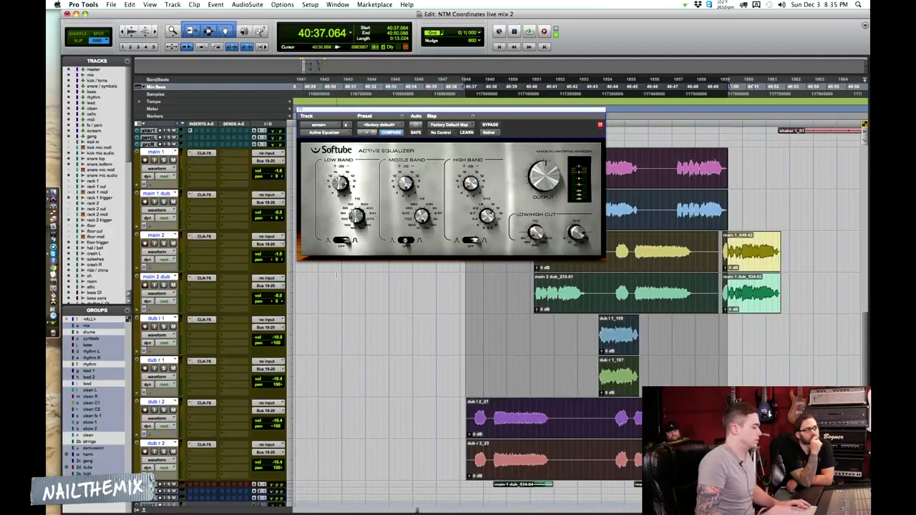
pyautogui.press('super+equal')
pyautogui.press('space')
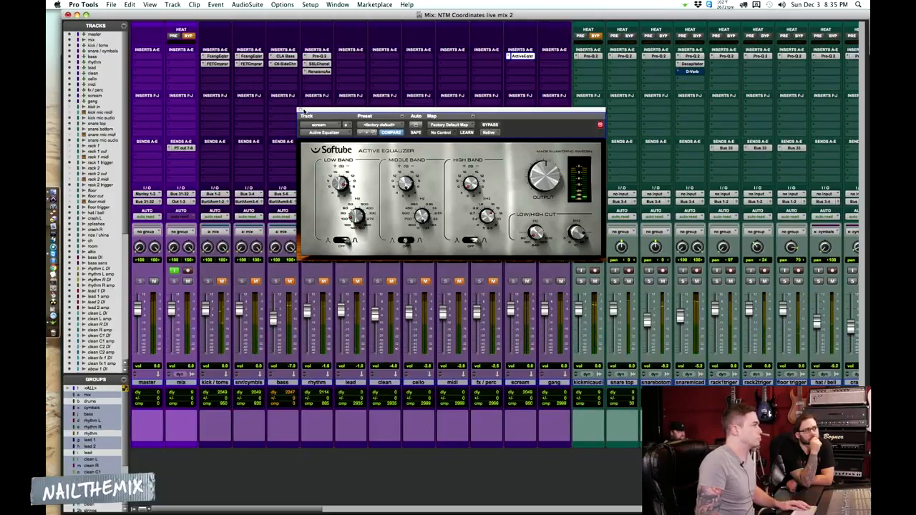
# - Close the equalizer and insert the stereo Decapitator plug-in in the second insert slot of the scream bus
pyautogui.click(300, 113)
pyautogui.click(526, 63)
pyautogui.moveTo(566, 84)
pyautogui.moveTo(658, 125)
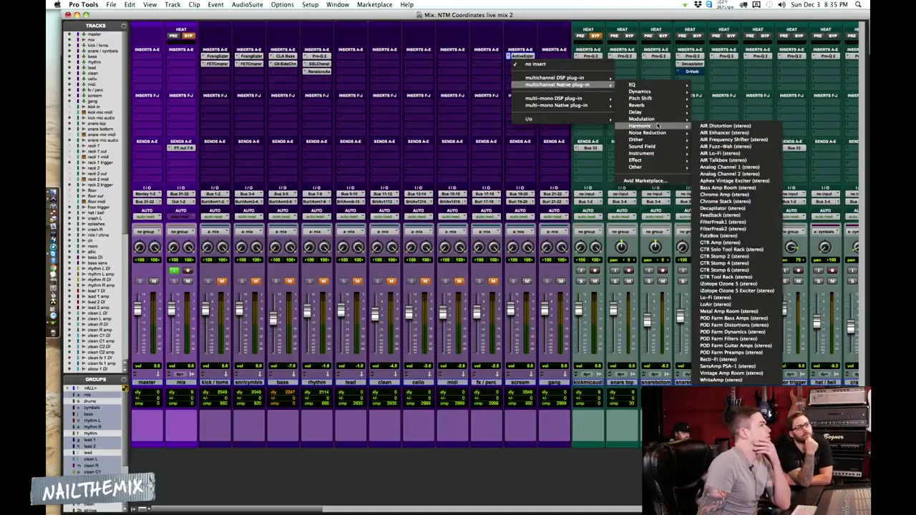
pyautogui.click(743, 208)
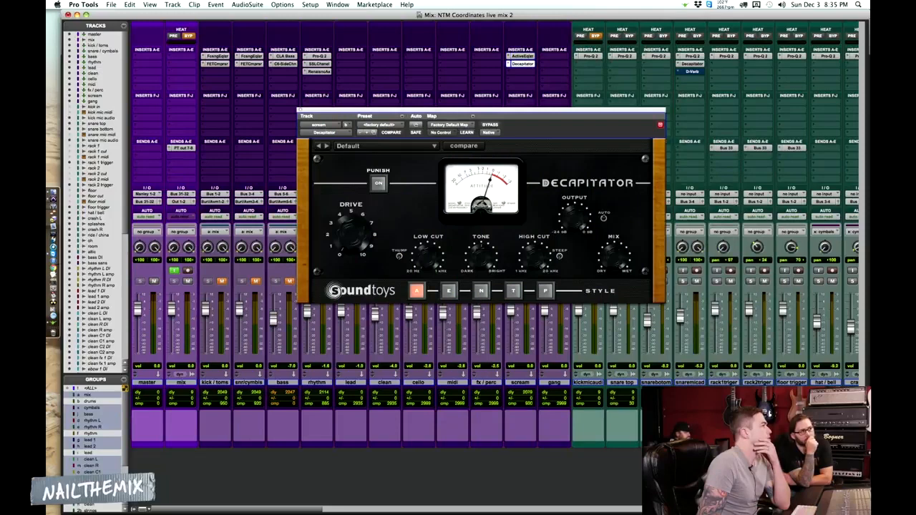
# - Load the ClassicRockVox2 vocal preset in Decapitator
pyautogui.click(387, 146)
pyautogui.moveTo(379, 186)
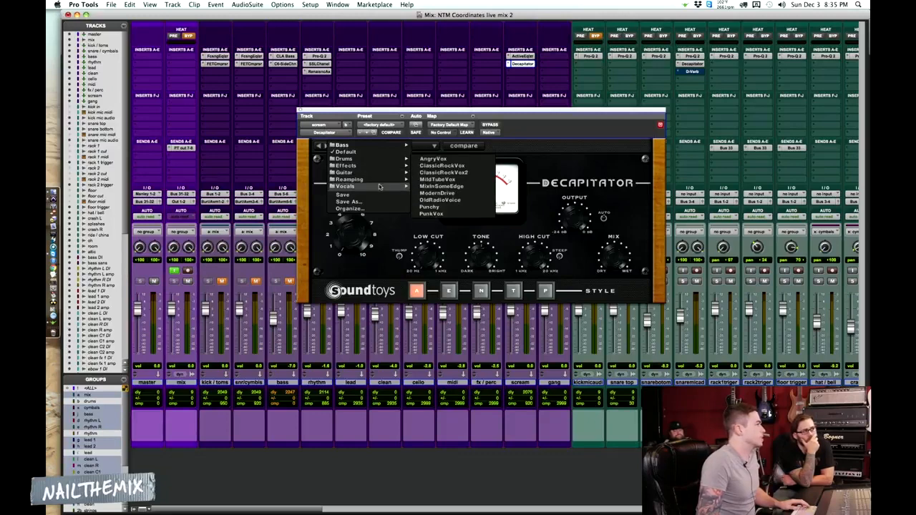
pyautogui.click(451, 173)
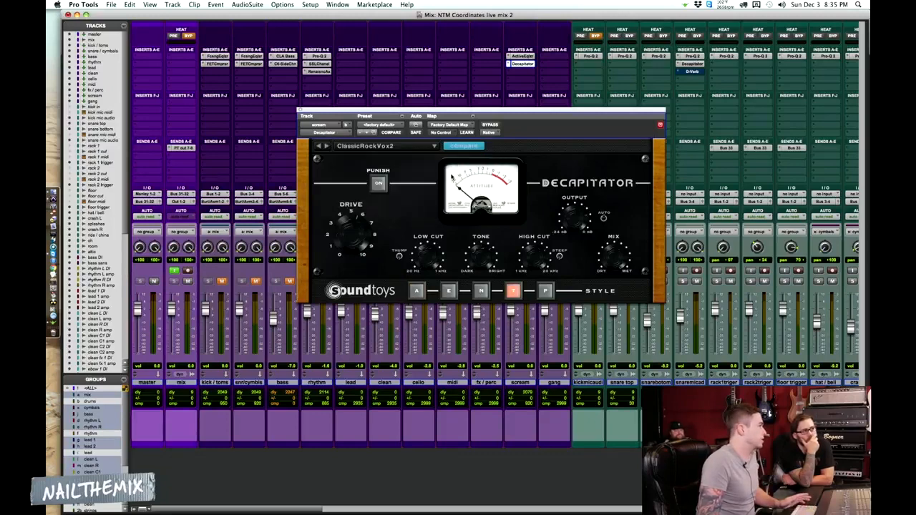
pyautogui.click(386, 146)
pyautogui.moveTo(391, 186)
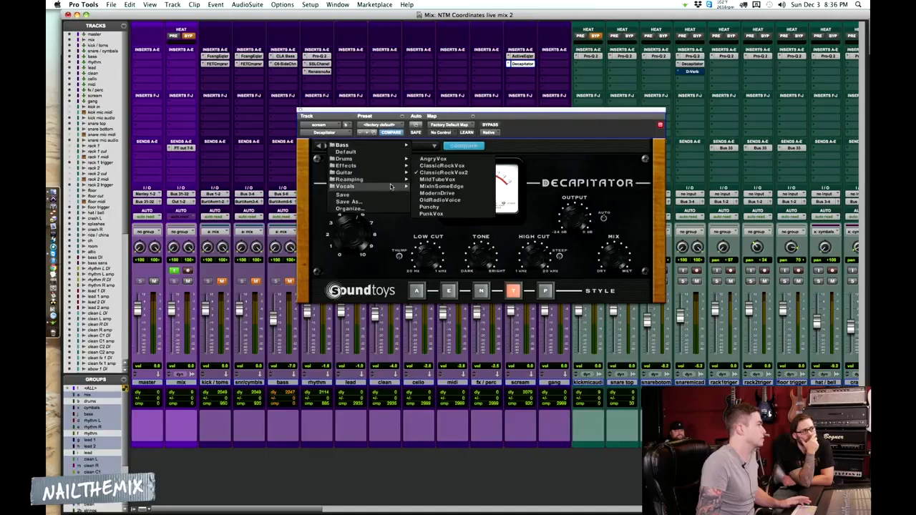
pyautogui.click(416, 271)
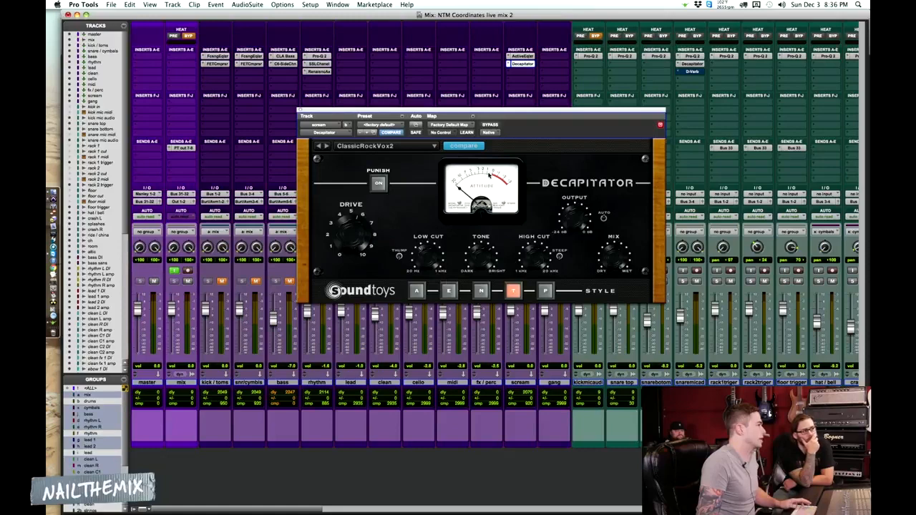
# - Play back the scream vocals in the Edit window with the ClassicRockVox2 preset applied
pyautogui.press('super+equal')
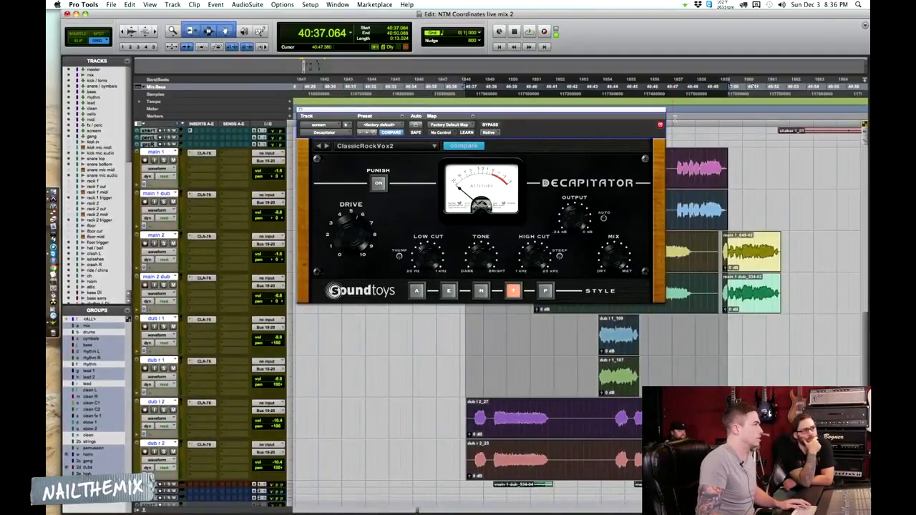
pyautogui.press('super+shift+g')
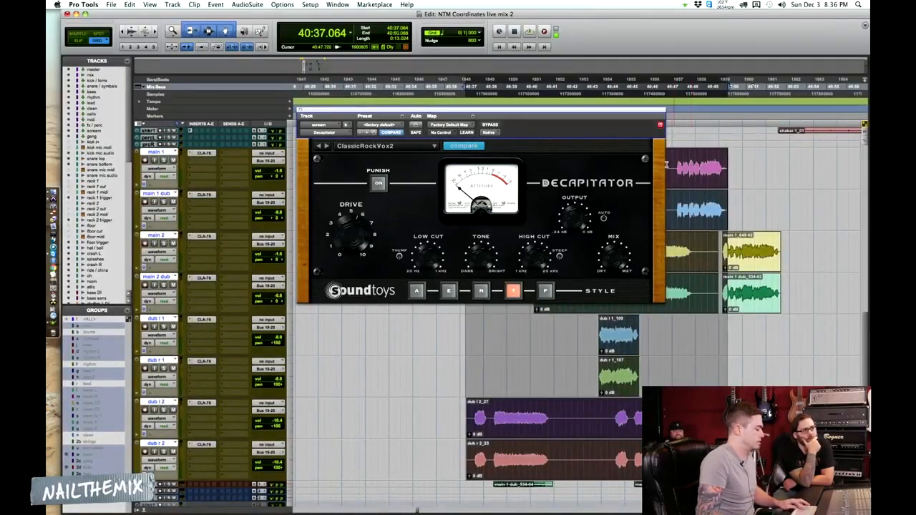
pyautogui.press('super+shift+g')
pyautogui.press('space')
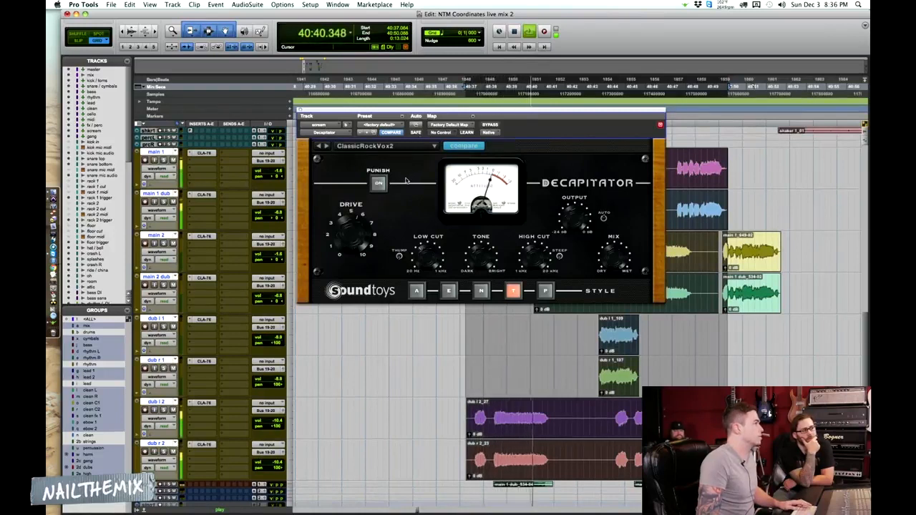
pyautogui.press('space')
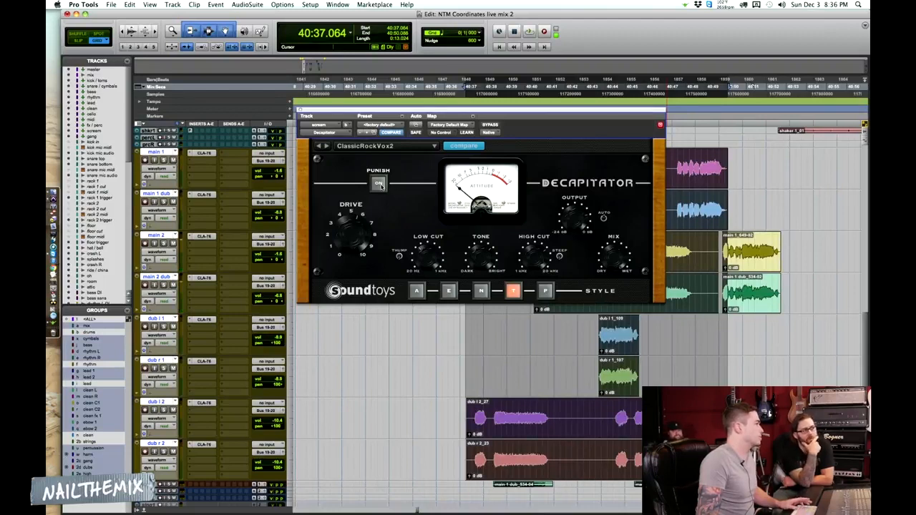
# - Turn on Decapitator's Punish mode and audition the scream vocals
pyautogui.click(379, 184)
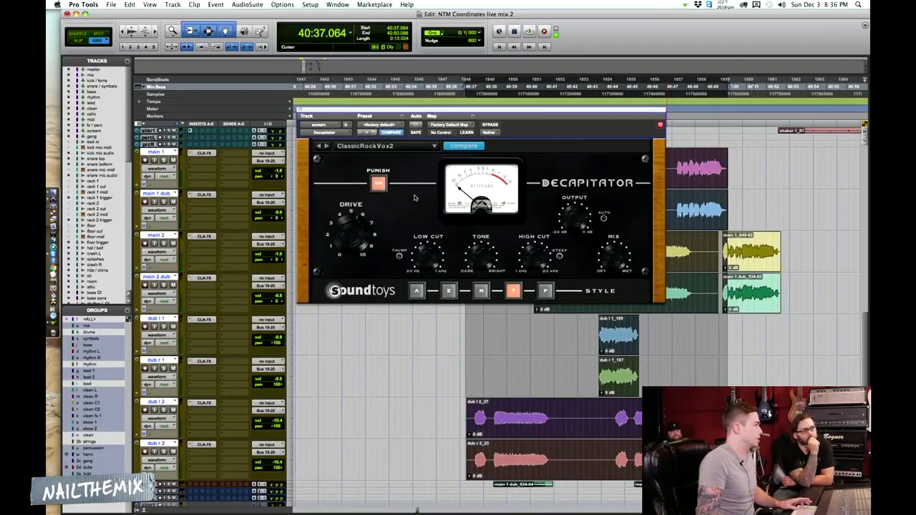
pyautogui.press('space')
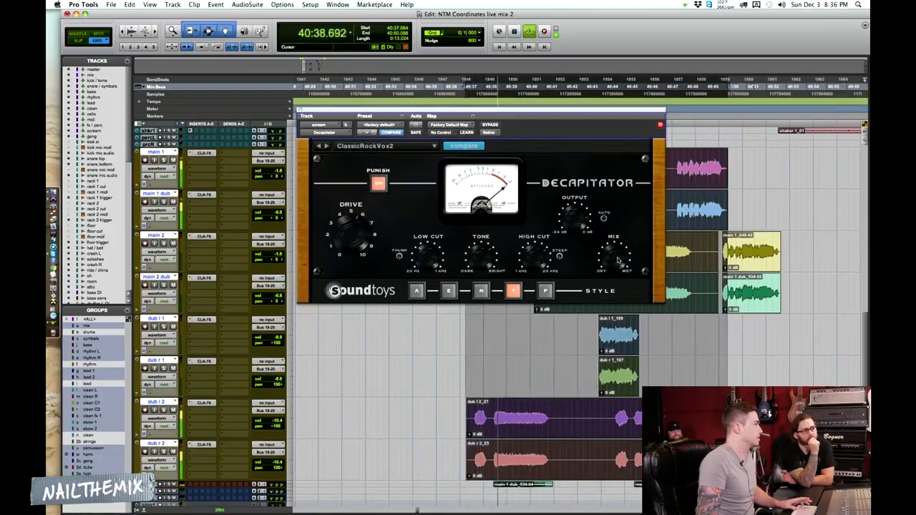
pyautogui.press('space')
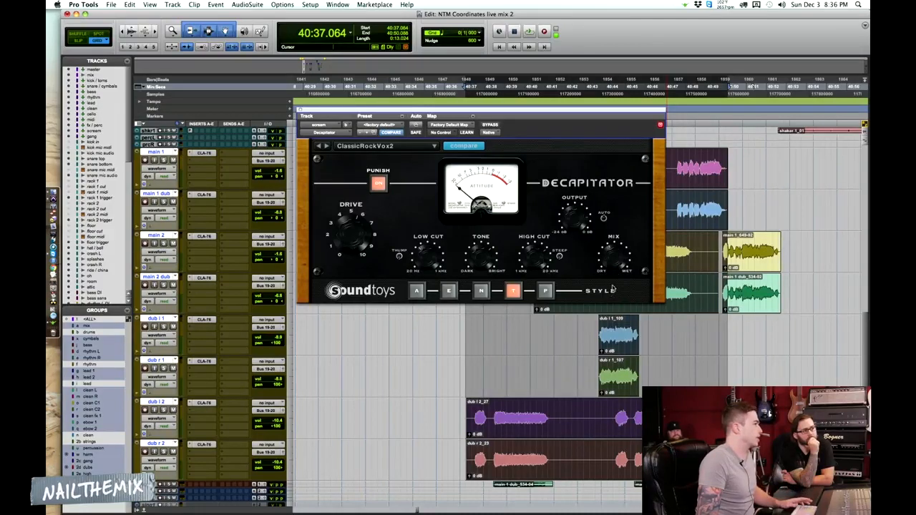
# - Compare the scream vocals with Decapitator bypassed and active during playback, and close the plug-in to return to the mixer
pyautogui.press('space')
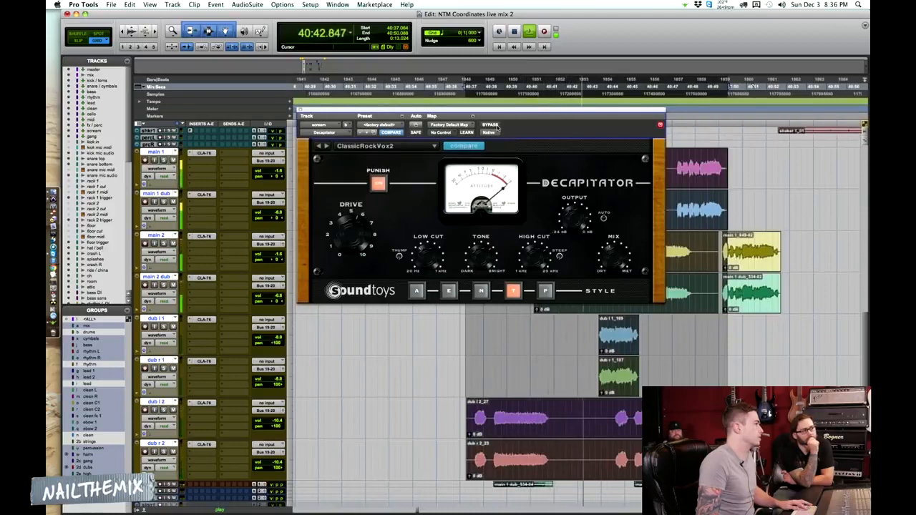
pyautogui.press('space')
pyautogui.click(491, 125)
pyautogui.press('space')
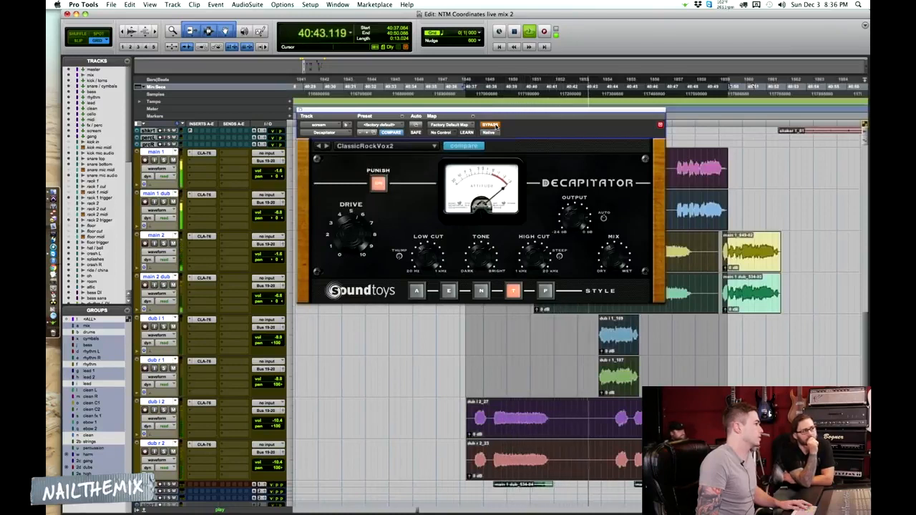
pyautogui.click(491, 125)
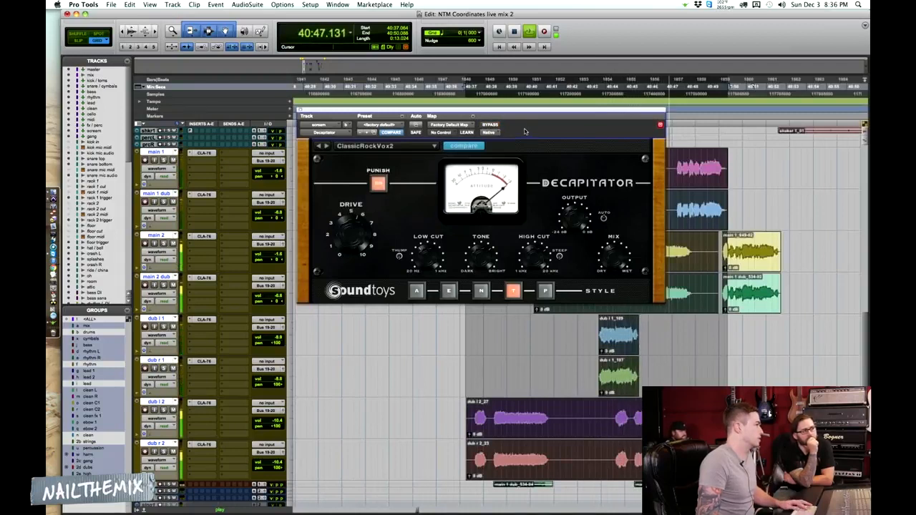
pyautogui.press('space')
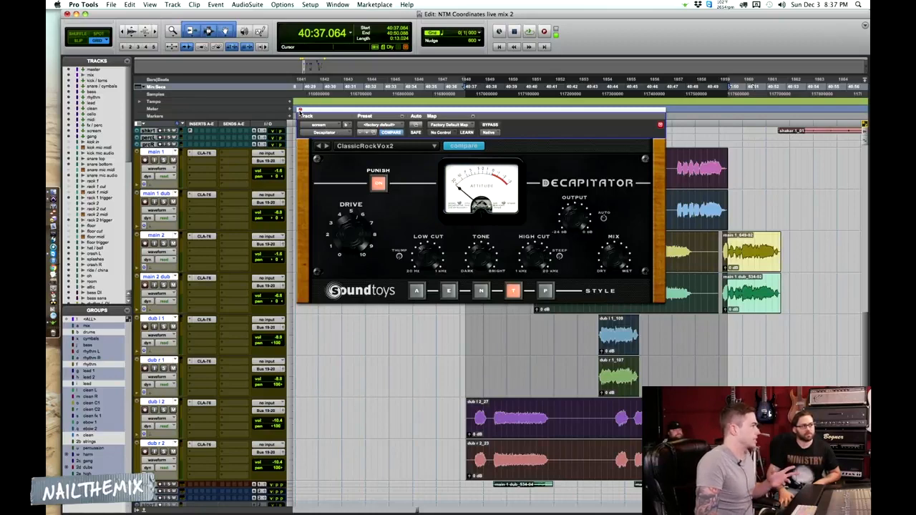
pyautogui.click(301, 113)
pyautogui.press('super+equal')
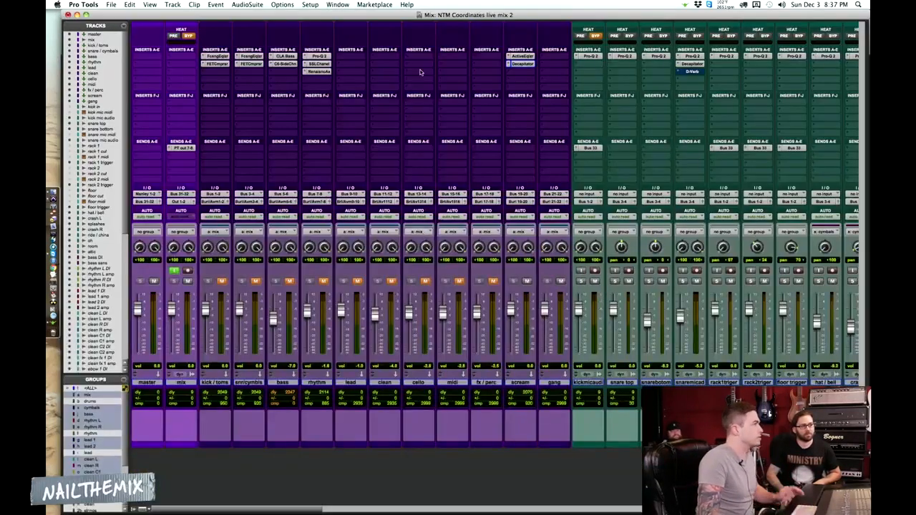
# - Insert the stereo CLA Vocals plug-in on the scream bus, directly after Decapitator
pyautogui.click(522, 71)
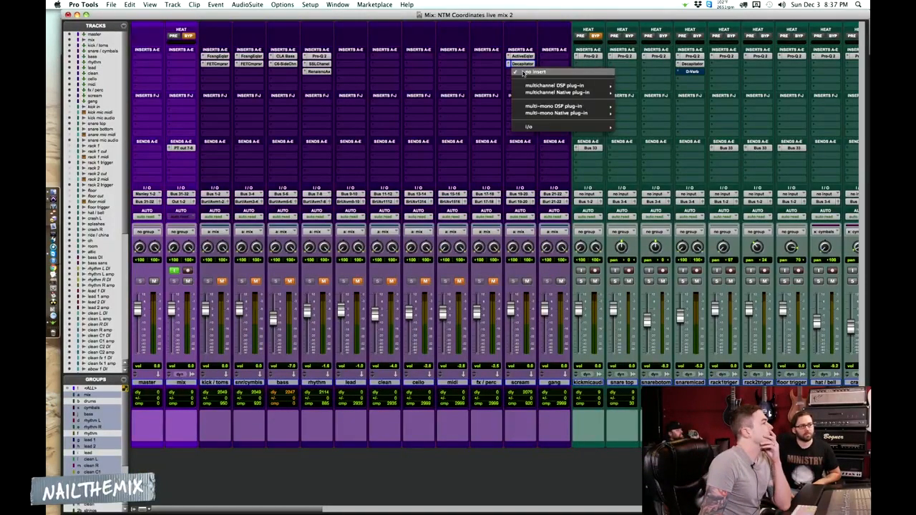
pyautogui.moveTo(534, 93)
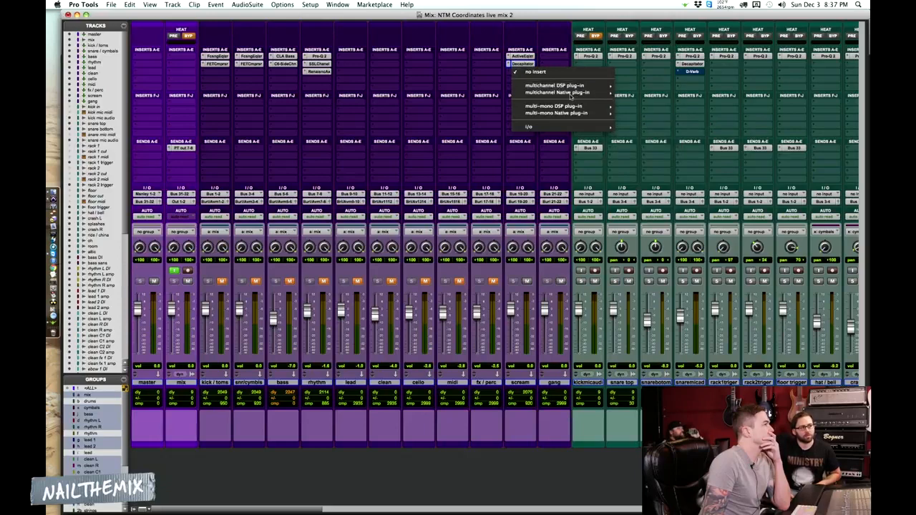
pyautogui.moveTo(566, 92)
pyautogui.moveTo(651, 172)
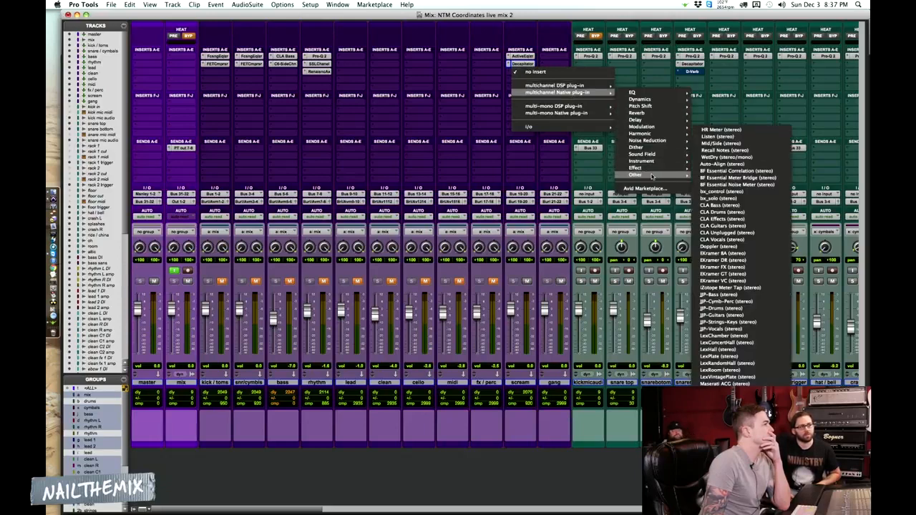
pyautogui.click(735, 242)
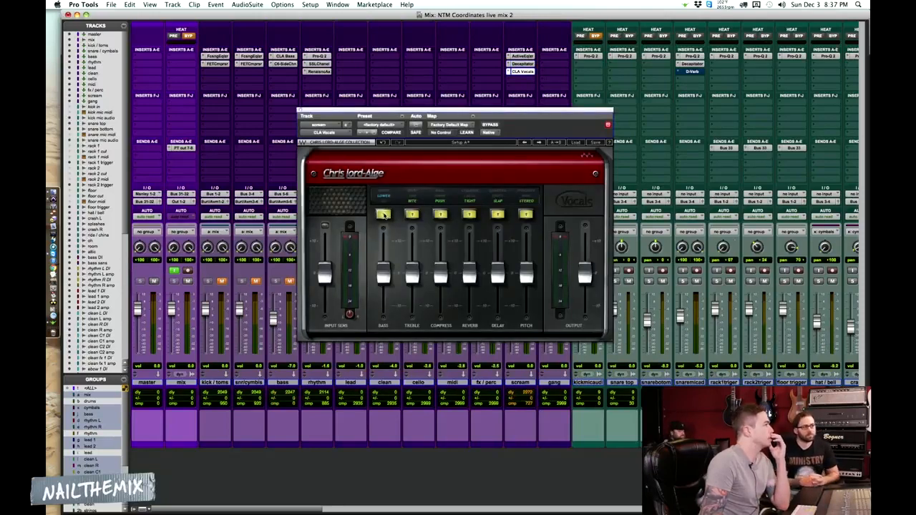
# - Mute CLA Vocals' bass, treble and compress sections and load the Zuul factory preset
pyautogui.click(411, 215)
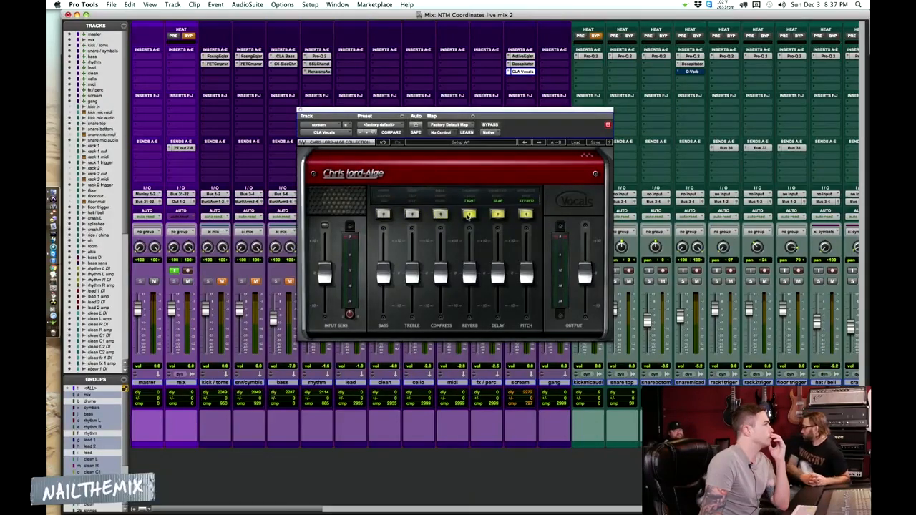
pyautogui.click(576, 145)
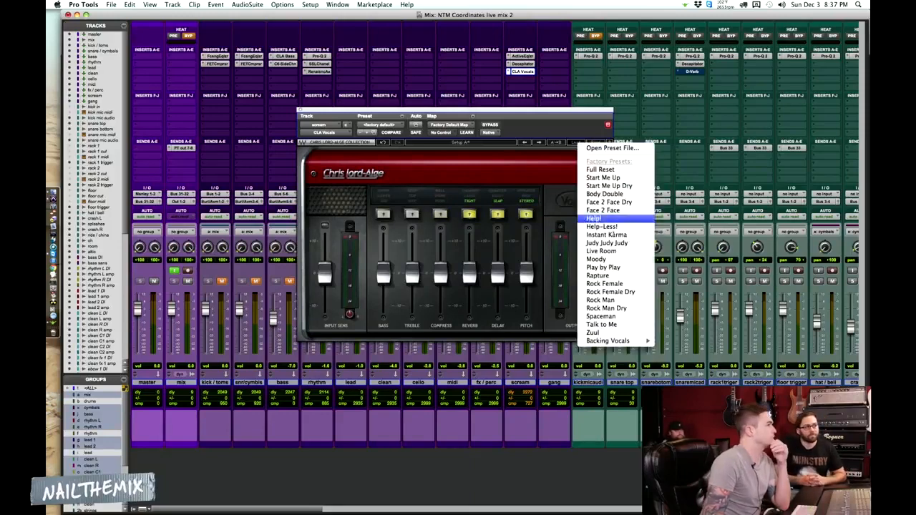
pyautogui.click(630, 333)
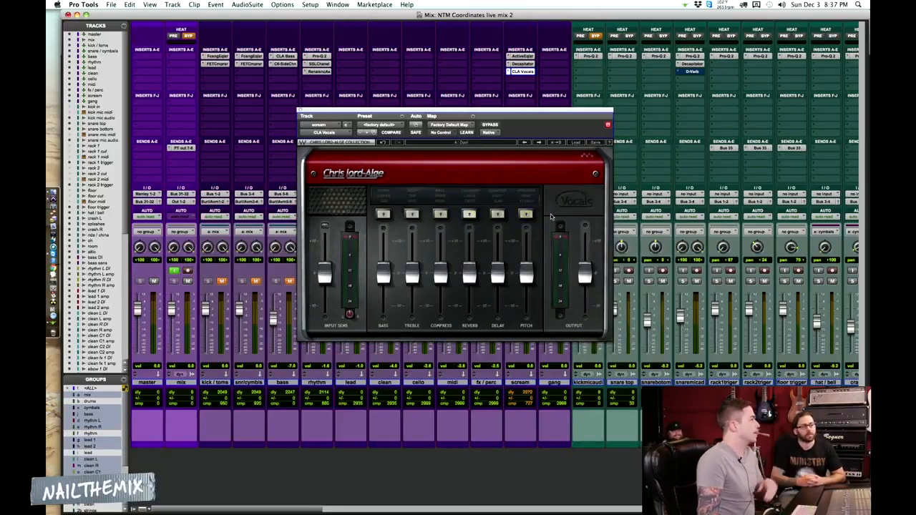
# - Play back the scream vocals in the Edit window with the Zuul preset loaded
pyautogui.press('super+equal')
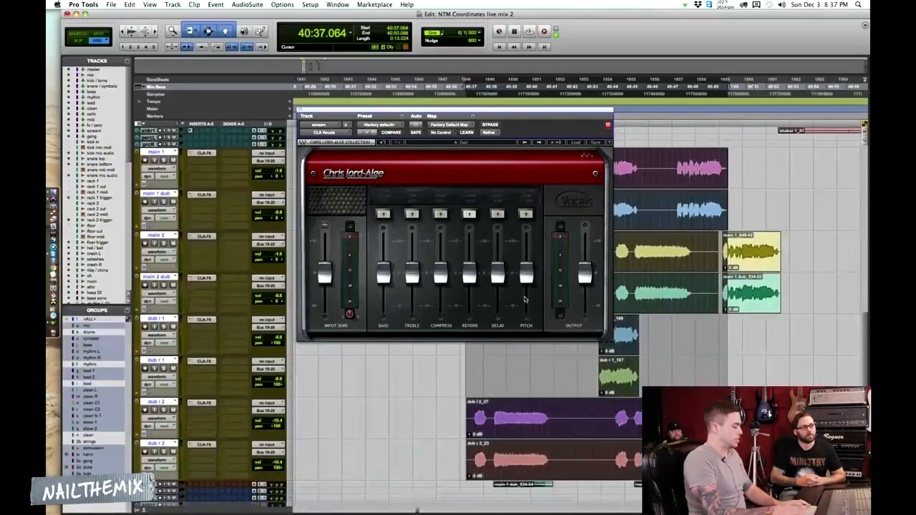
pyautogui.press('space')
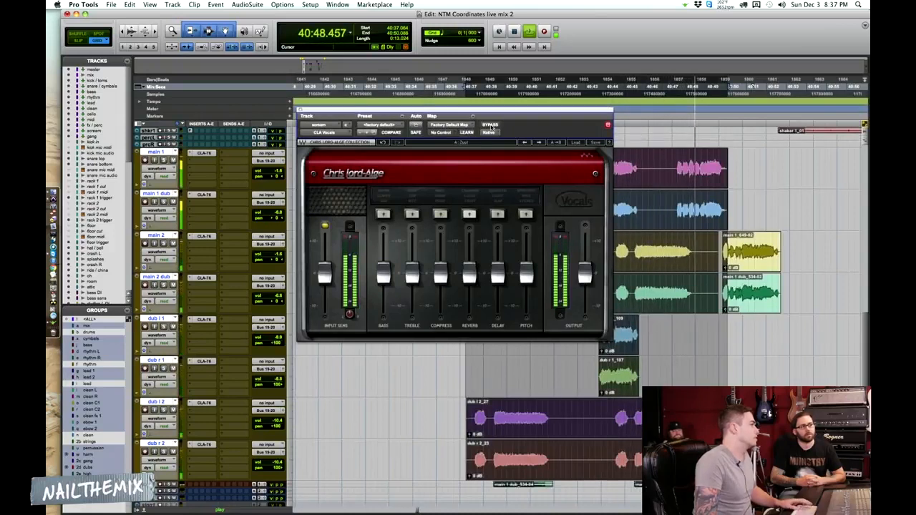
pyautogui.press('space')
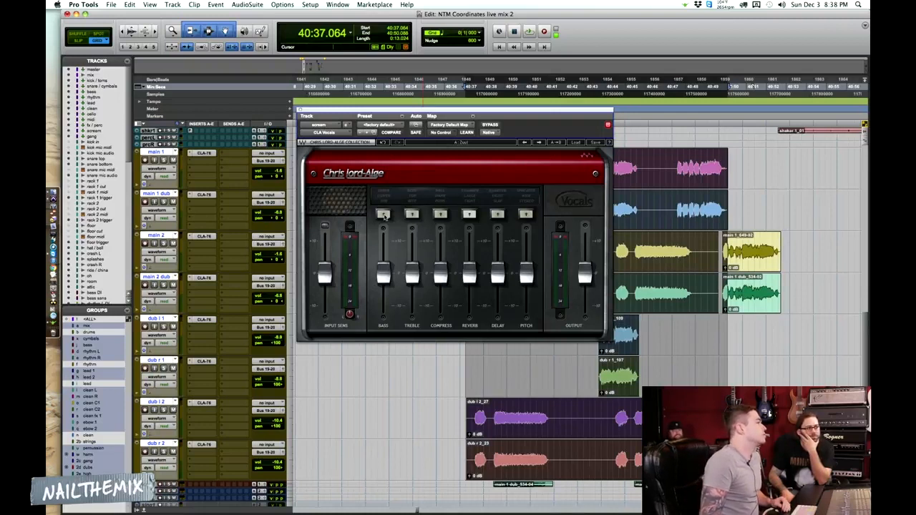
# - Enable CLA Vocals' Sub bass, Bite treble, Tight reverb and Slap delay, and raise the treble to about 2.9
pyautogui.click(411, 214)
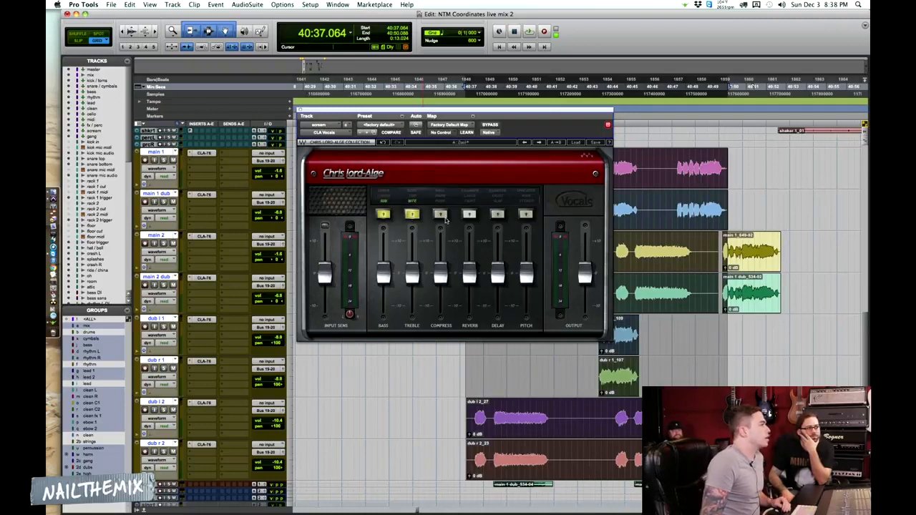
pyautogui.click(496, 215)
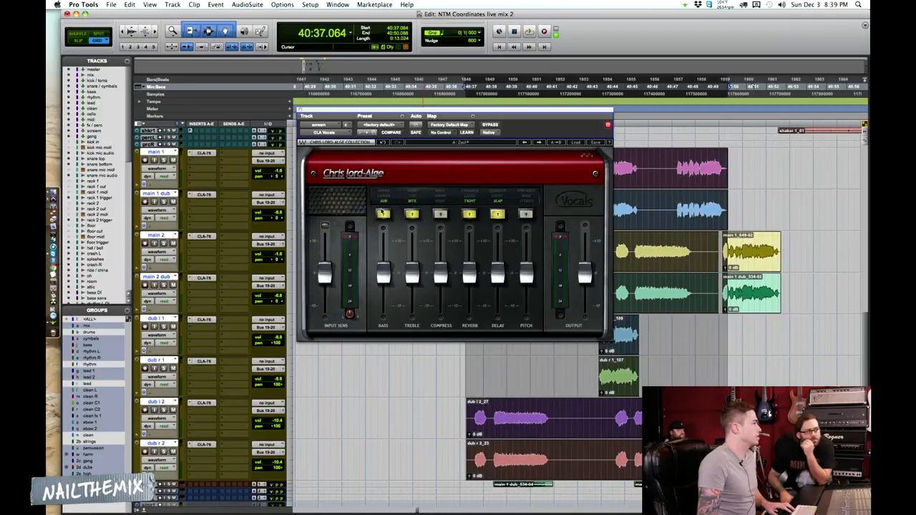
pyautogui.moveTo(417, 274); pyautogui.dragTo(418, 253)
pyautogui.moveTo(413, 267)
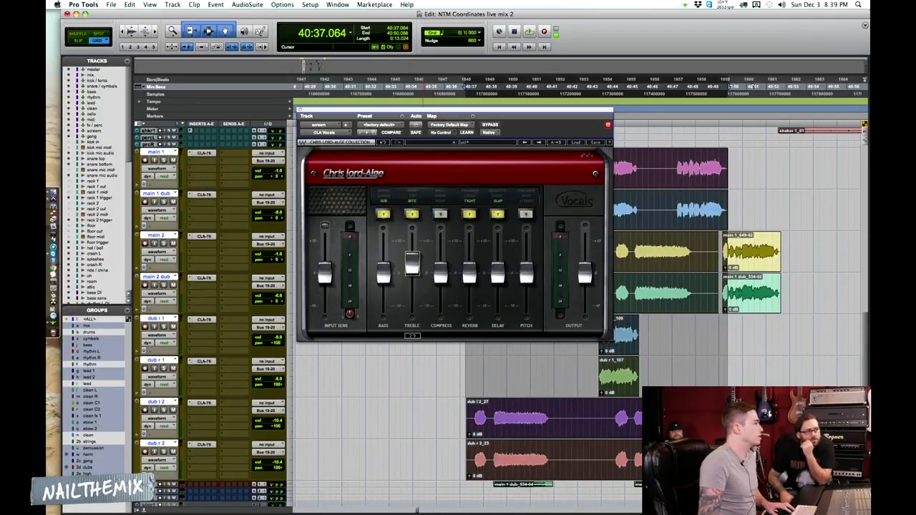
# - Compare the scream vocals with CLA Vocals bypassed and active during playback, and close the plug-in back in the mixer
pyautogui.press('space')
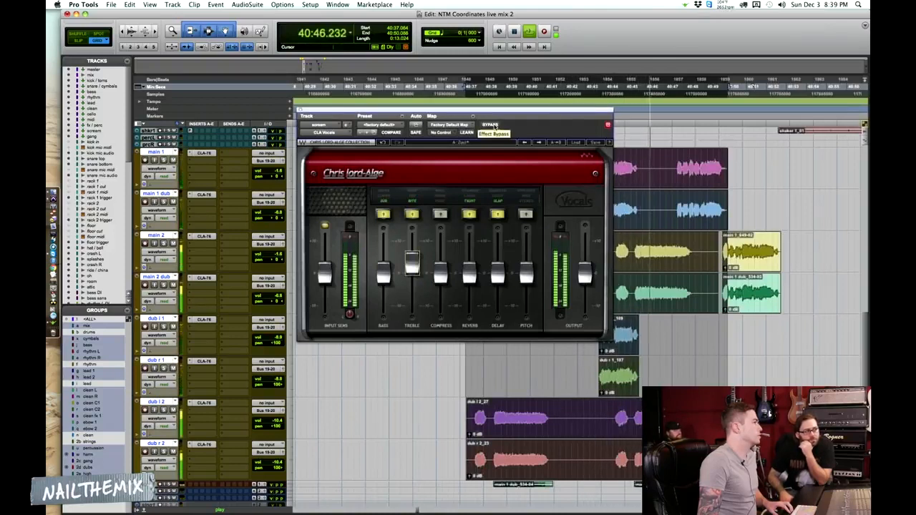
pyautogui.click(495, 127)
pyautogui.press('space')
pyautogui.press('space')
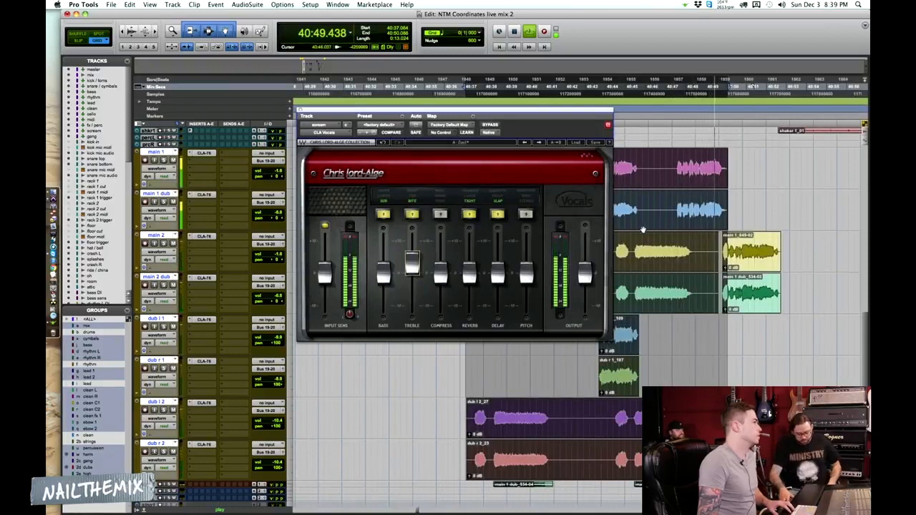
pyautogui.press('space')
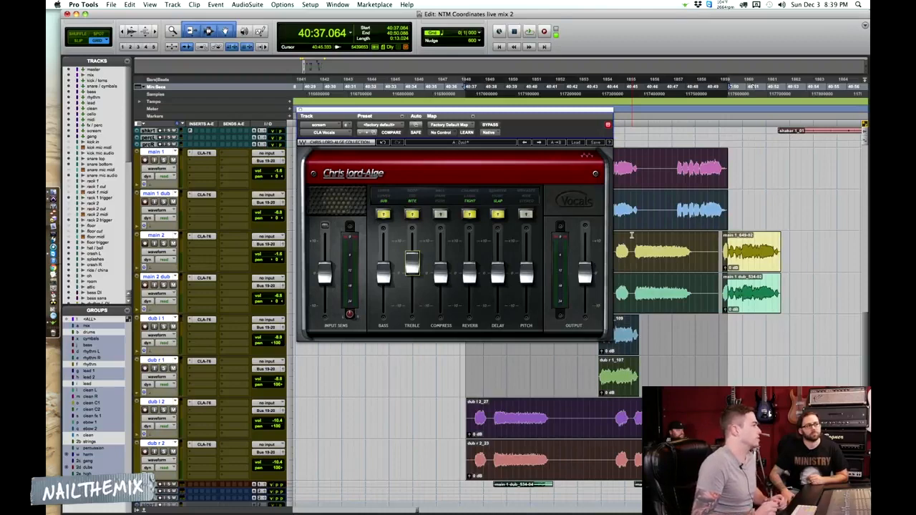
pyautogui.press('super+equal')
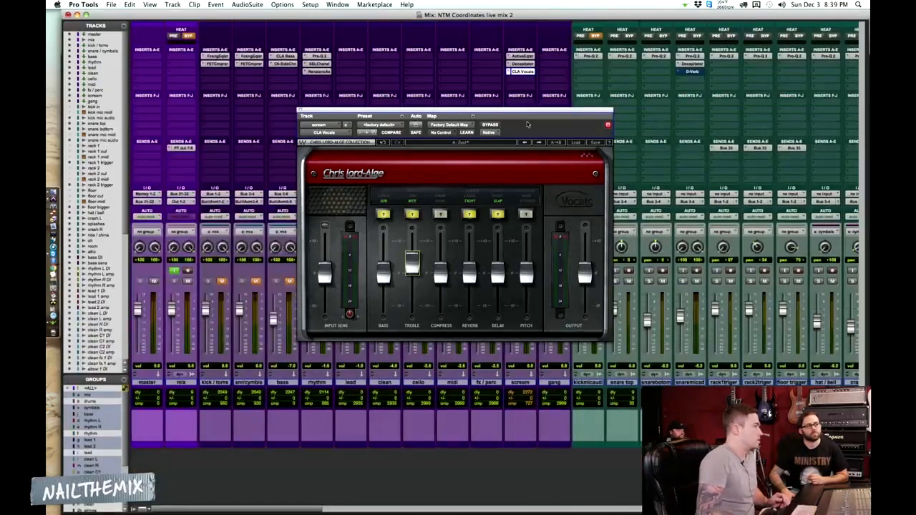
pyautogui.click(301, 111)
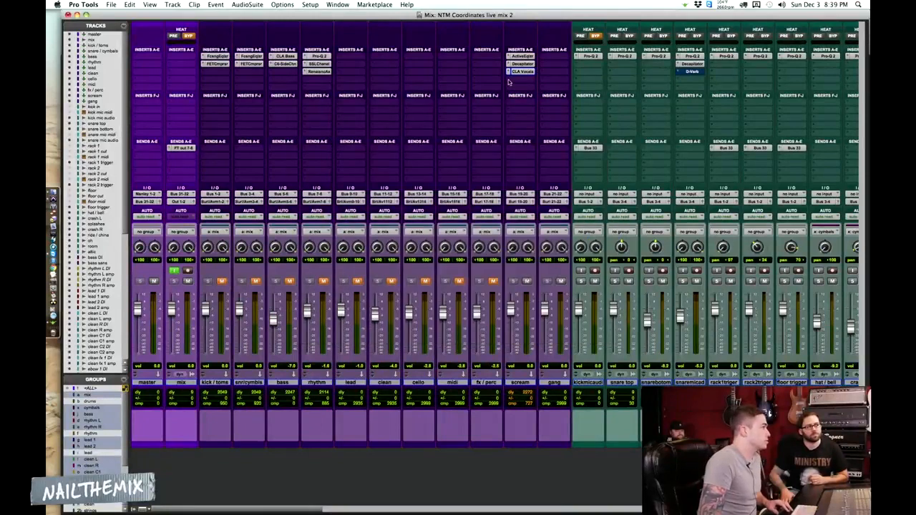
# - Insert the stereo Dyn3 De-Esser on the scream bus after CLA Vocals and load the Male De-Ess HF preset
pyautogui.click(522, 80)
pyautogui.moveTo(566, 100)
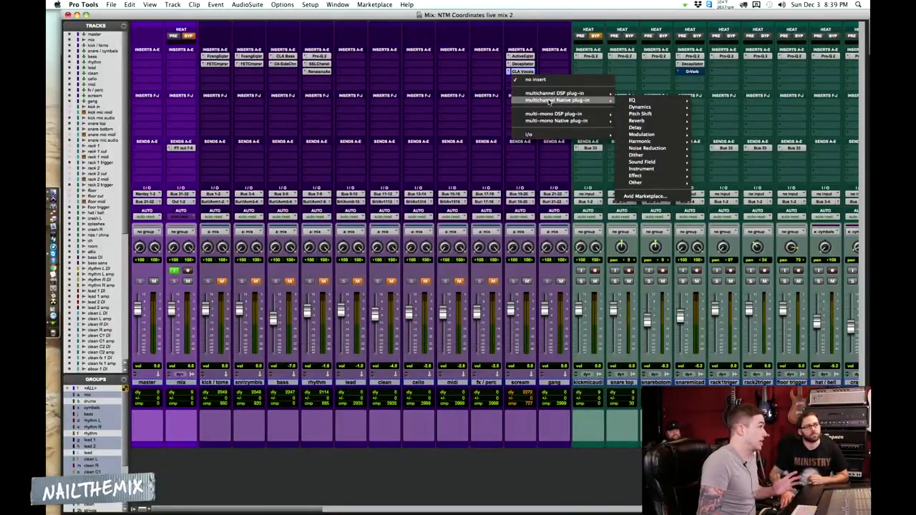
pyautogui.moveTo(633, 109)
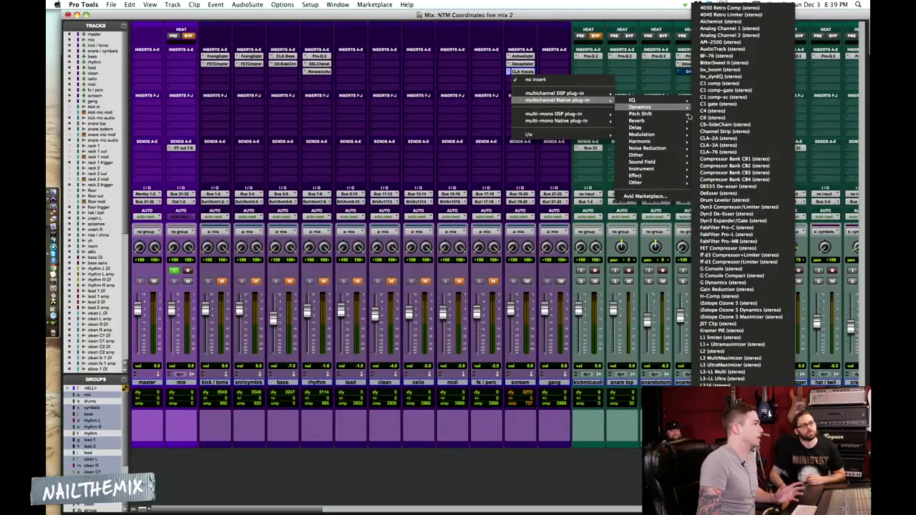
pyautogui.click(730, 213)
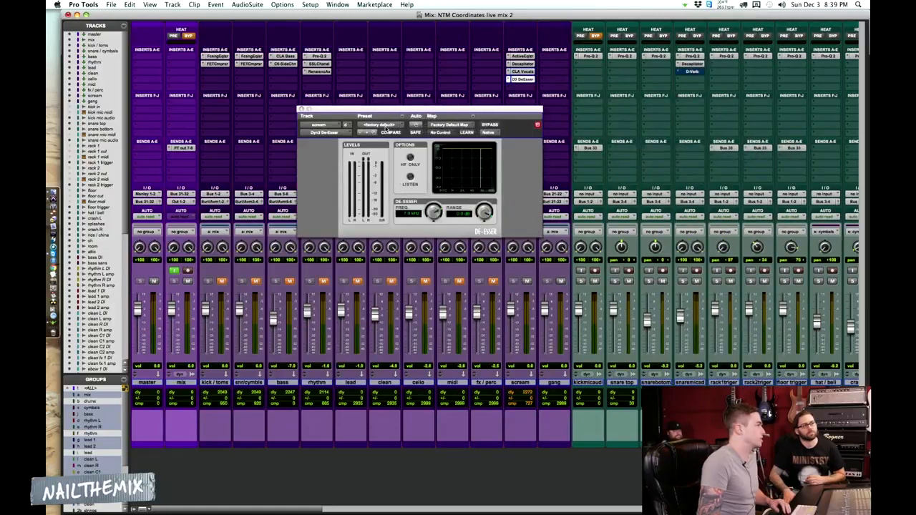
pyautogui.click(383, 125)
pyautogui.click(391, 106)
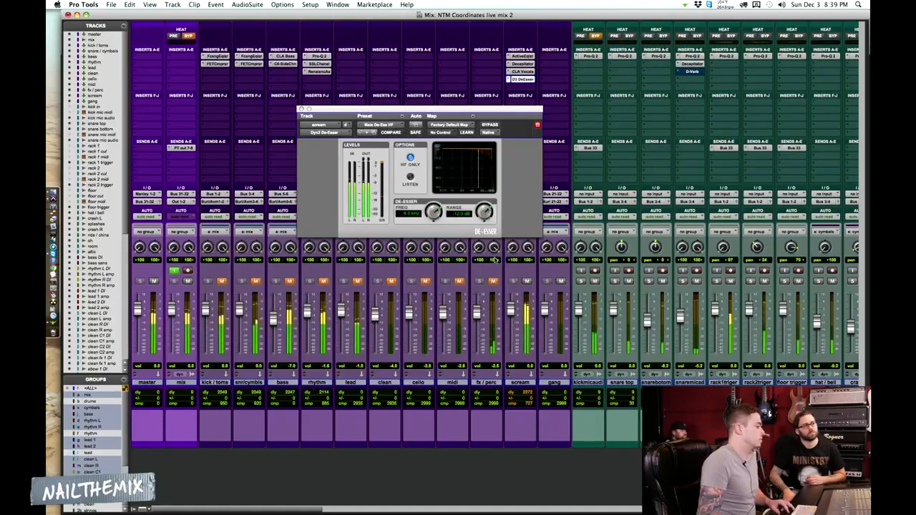
# - Select the scream passage from about 40:40.805 to 40:42.346 in the Edit window for looped listening
pyautogui.press('super+equal')
pyautogui.press('t')
pyautogui.press('t')
pyautogui.hscroll(-3, 561, 265)
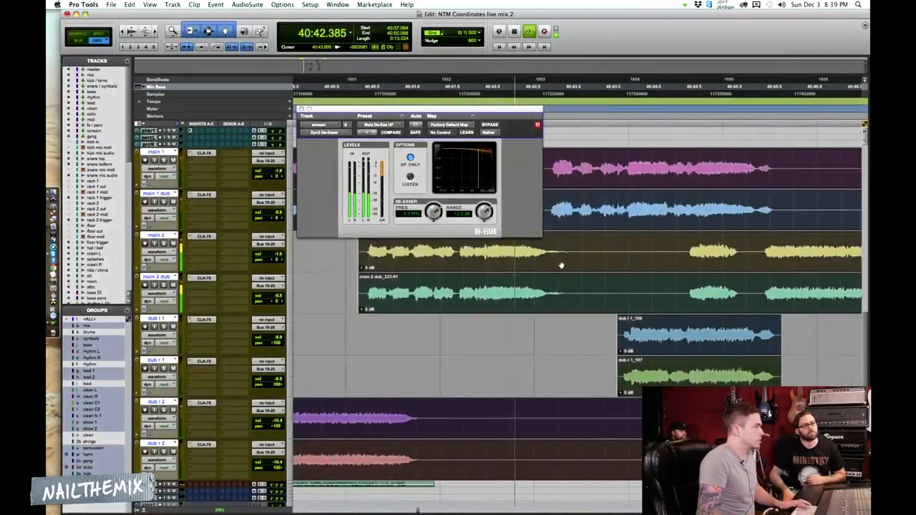
pyautogui.press('space')
pyautogui.moveTo(604, 242); pyautogui.dragTo(479, 247)
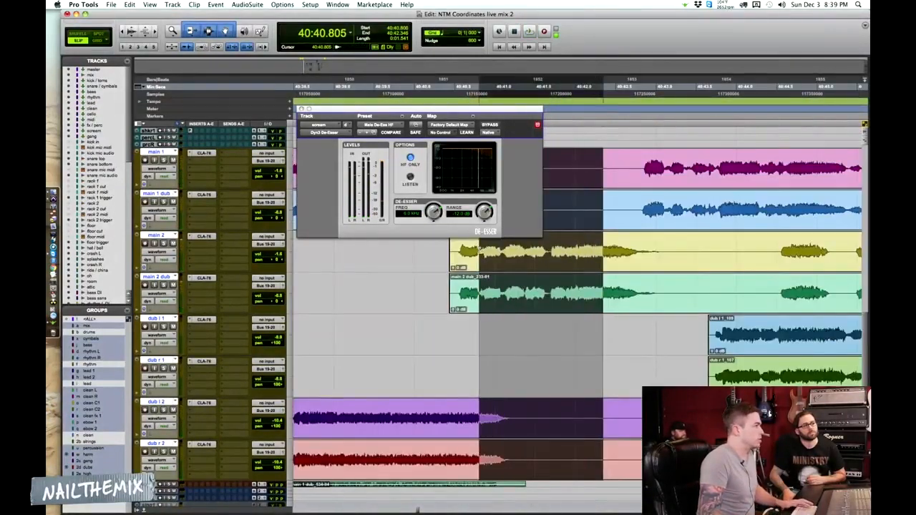
# - Compare the selected scream passage with the De-Esser active and bypassed, and leave the De-Esser active with its Male De-Ess HF preset
pyautogui.press('space')
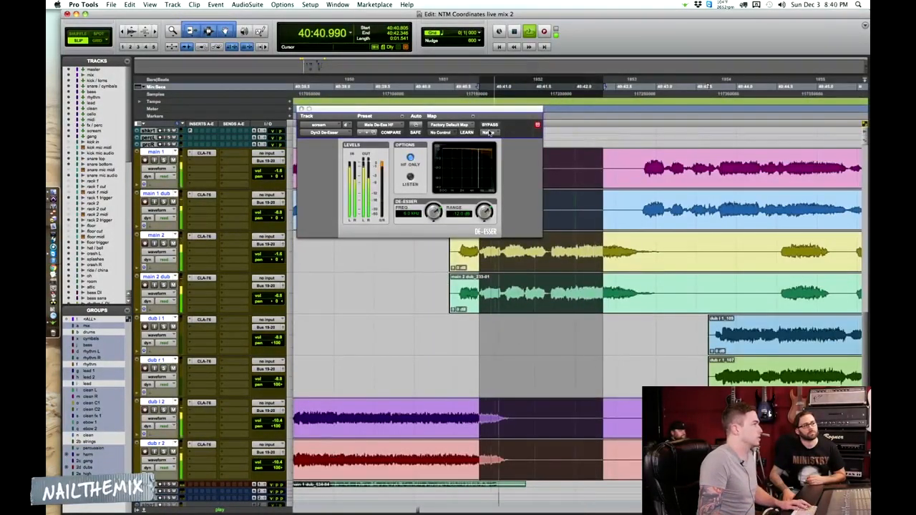
pyautogui.click(491, 125)
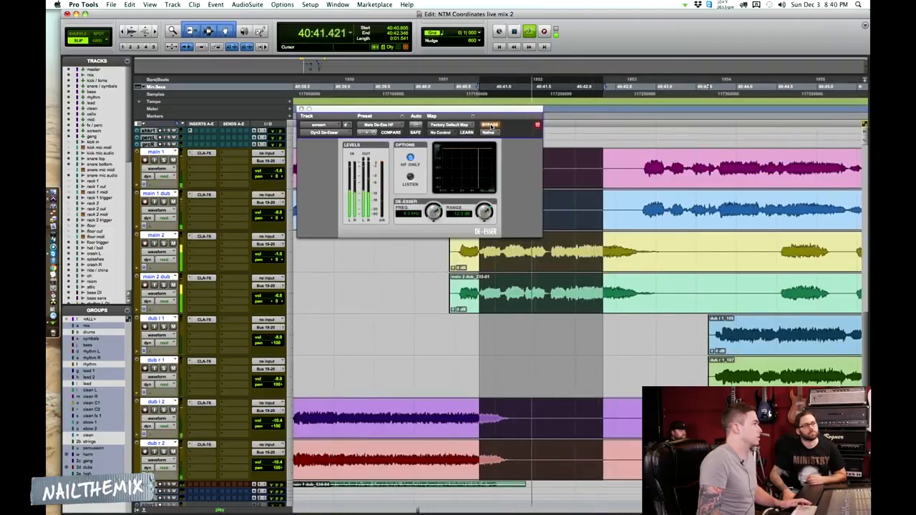
pyautogui.press('space')
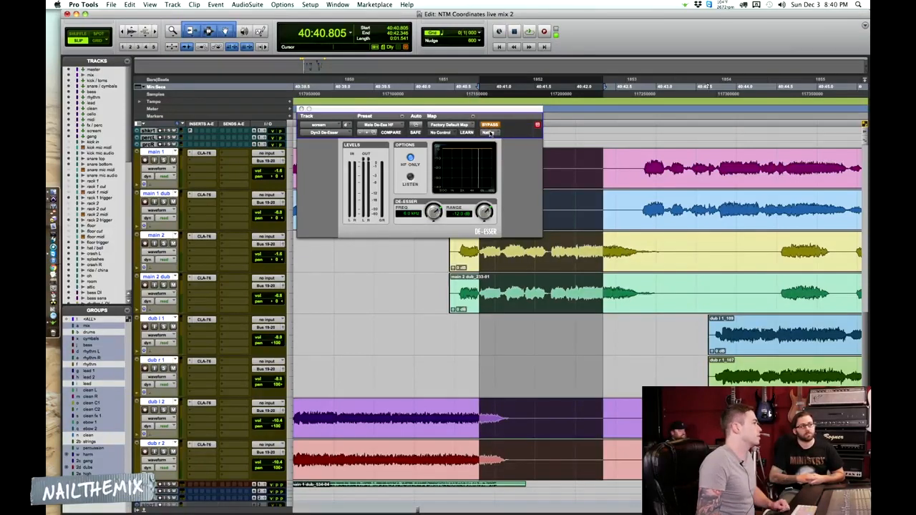
pyautogui.click(378, 125)
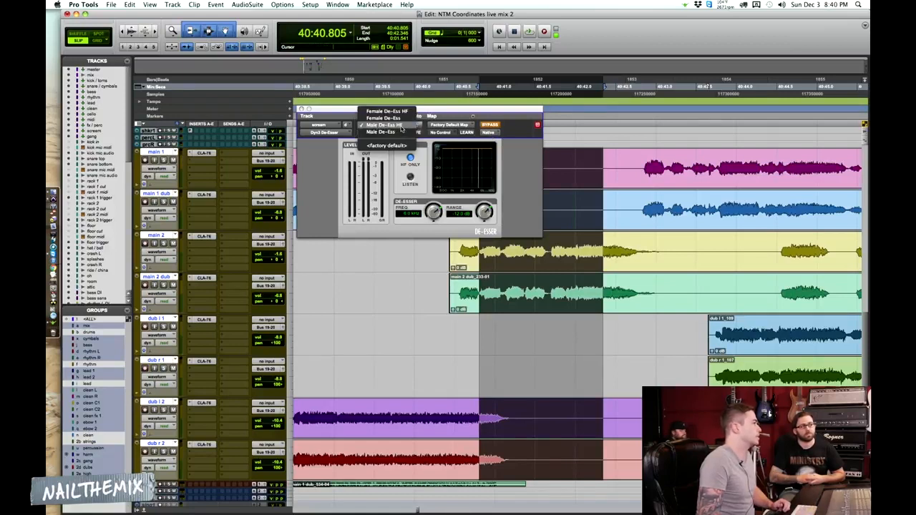
pyautogui.click(492, 126)
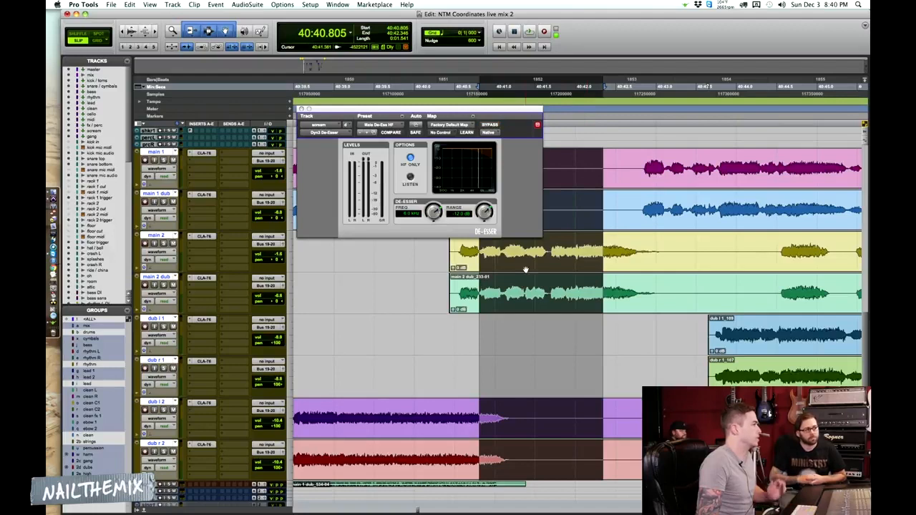
# - Play the scream vocals from about 40:40.330 with the De-Esser active, and close the plug-in to return to the mixer
pyautogui.click(441, 289)
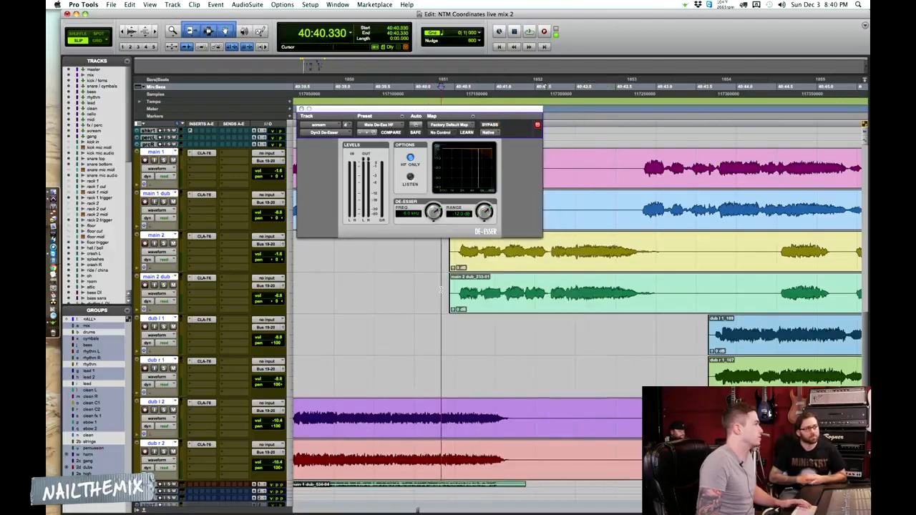
pyautogui.press('space')
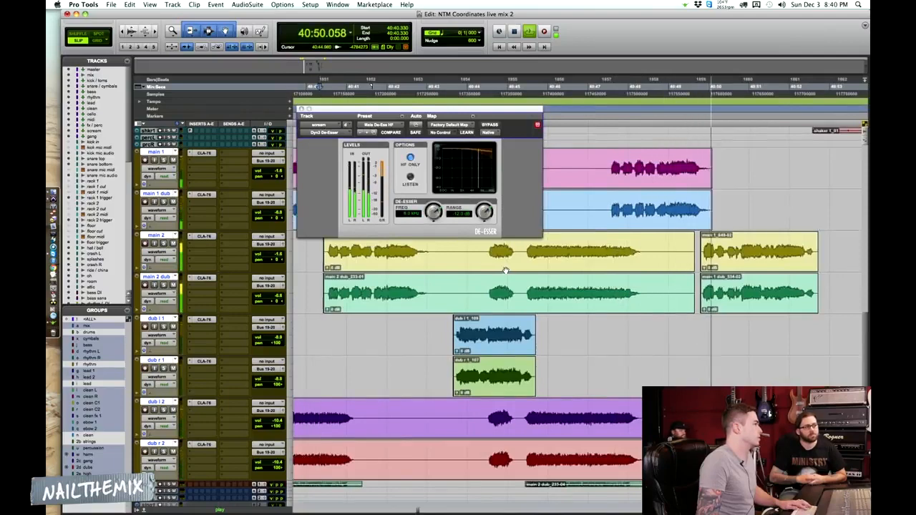
pyautogui.press('r')
pyautogui.press('F4')
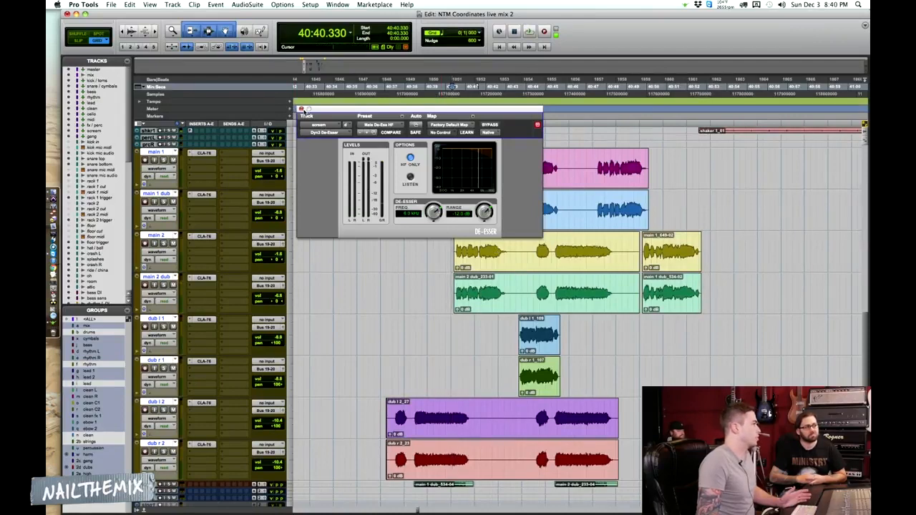
pyautogui.click(301, 109)
pyautogui.press('super+equal')
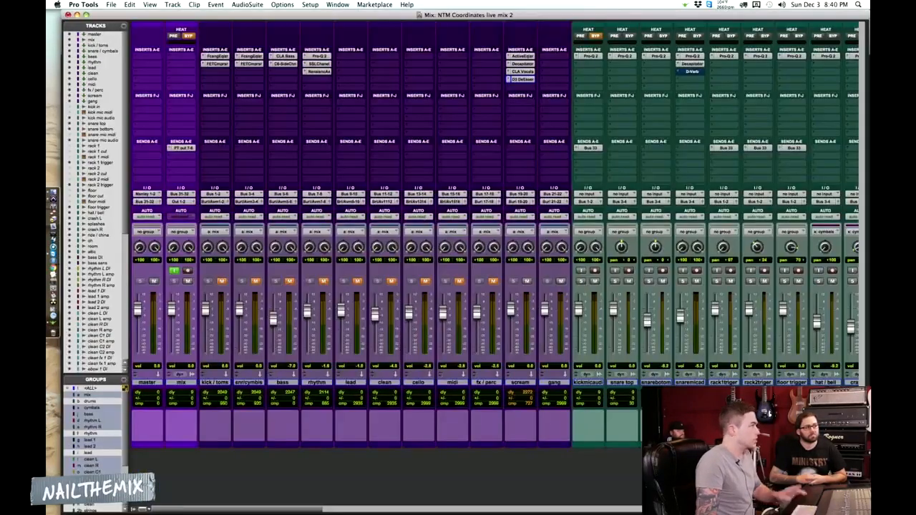
# - Insert the stereo EQ3 7-Band on the scream bus after the De-Esser
pyautogui.click(519, 89)
pyautogui.moveTo(527, 102)
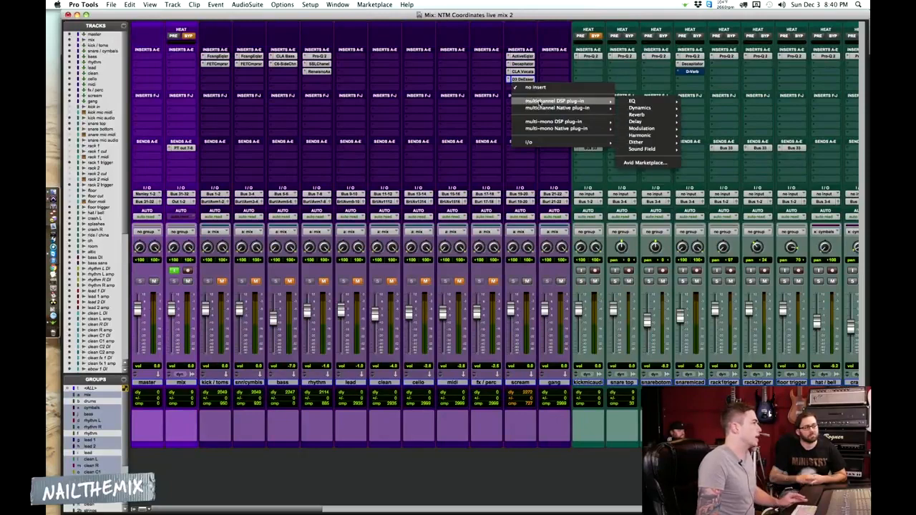
pyautogui.moveTo(652, 103)
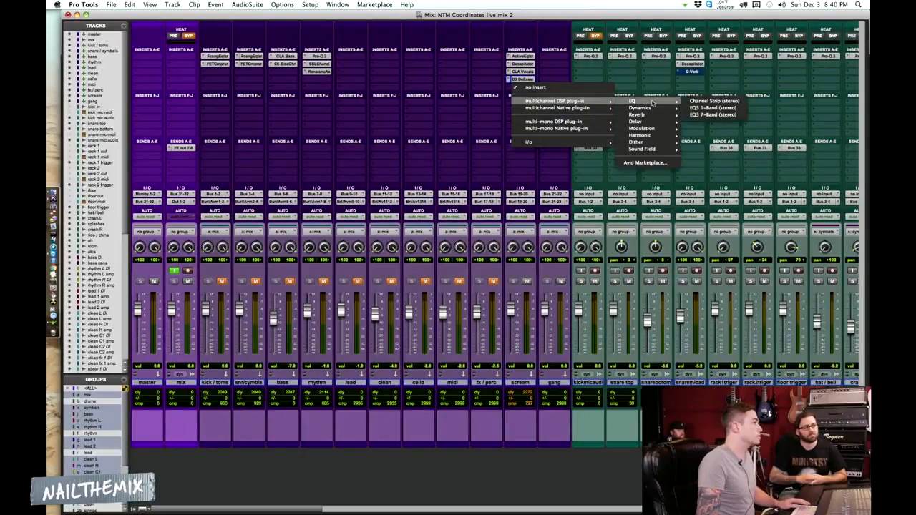
pyautogui.click(713, 114)
# - Select the longer scream passage from 40:37.064 to 40:52.722 across the vocal tracks in the Edit window
pyautogui.press('super+equal')
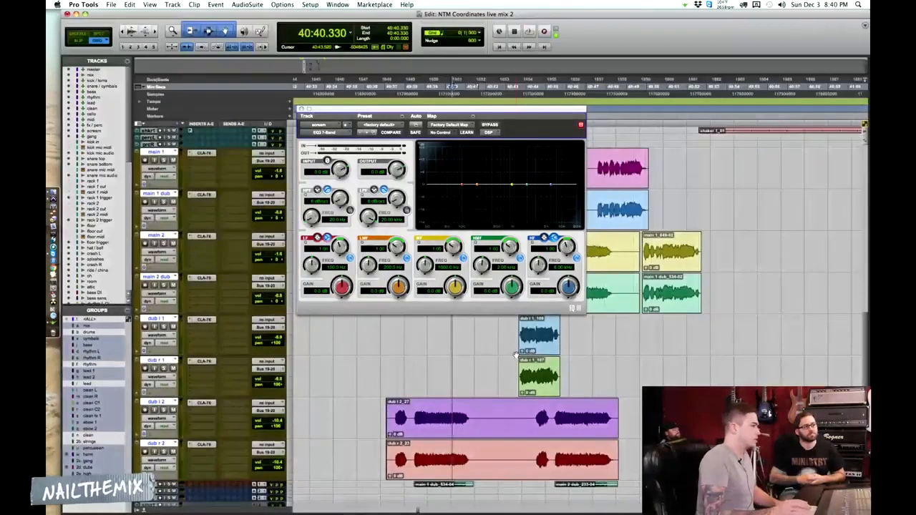
pyautogui.scroll(3, 538, 334)
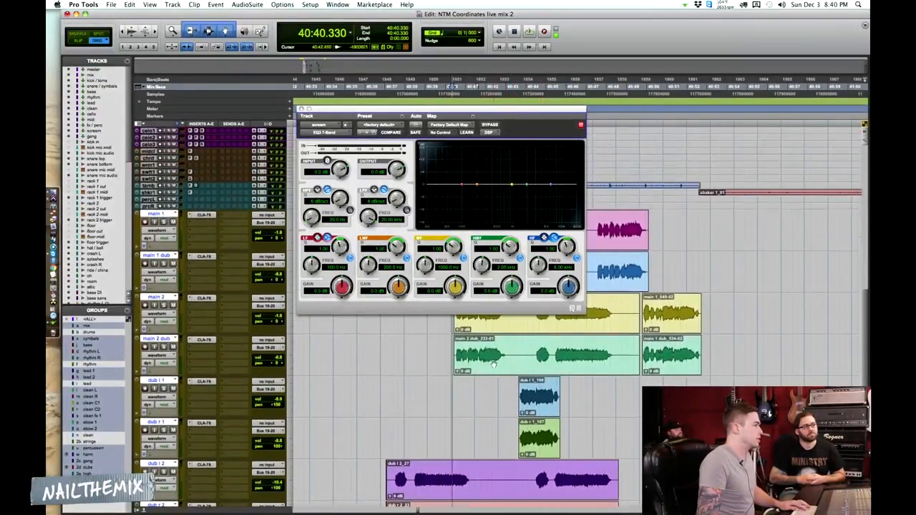
pyautogui.click(494, 365)
pyautogui.keyDown('shift'); pyautogui.click(473, 491); pyautogui.keyUp('shift')
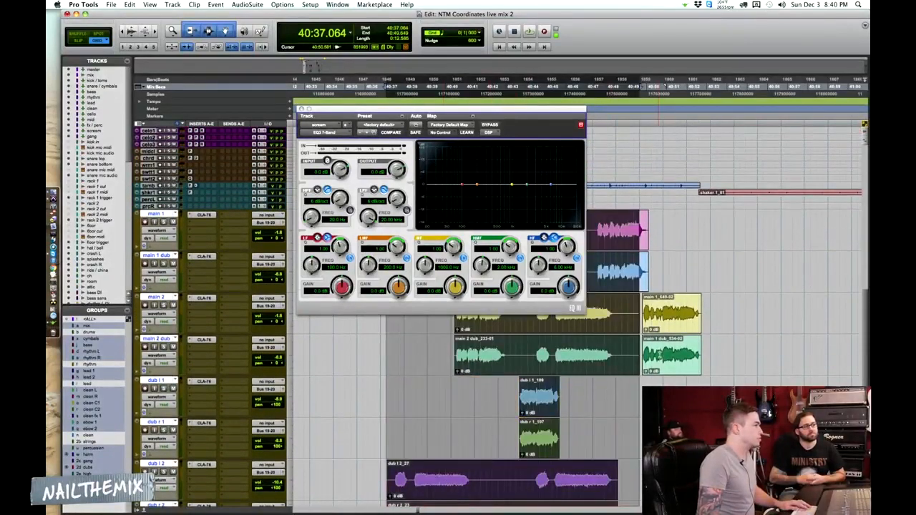
pyautogui.click(660, 359)
# - Enable the EQ's high-pass filter at 100 Hz and low-pass filter at 12 kHz, both with 24 dB/oct slopes
pyautogui.click(349, 210)
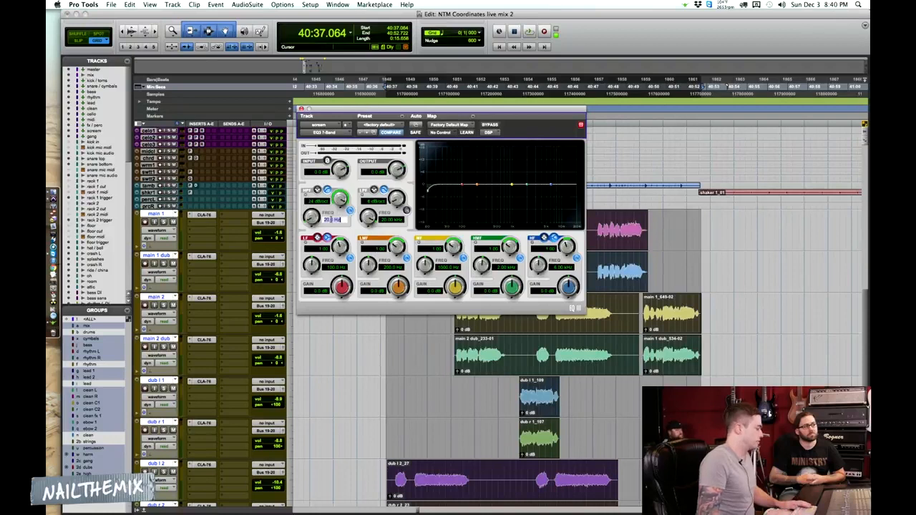
pyautogui.press('Return')
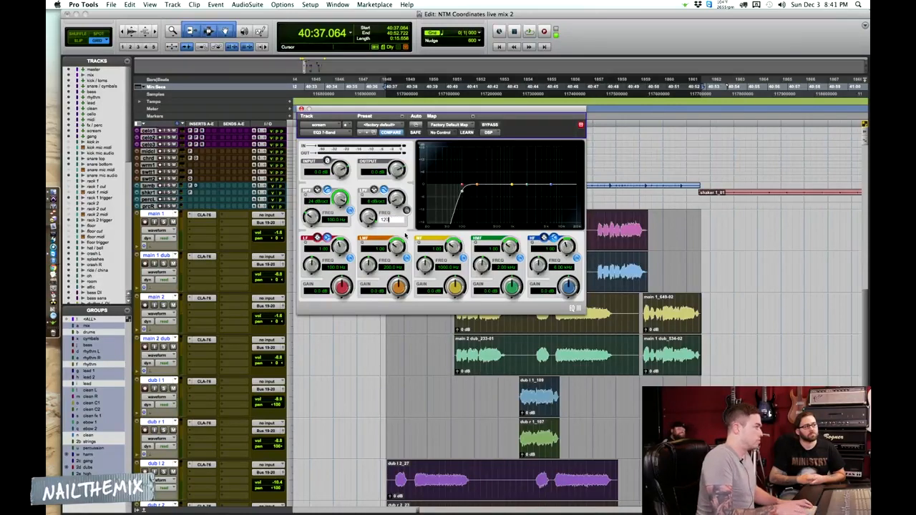
pyautogui.press('Return')
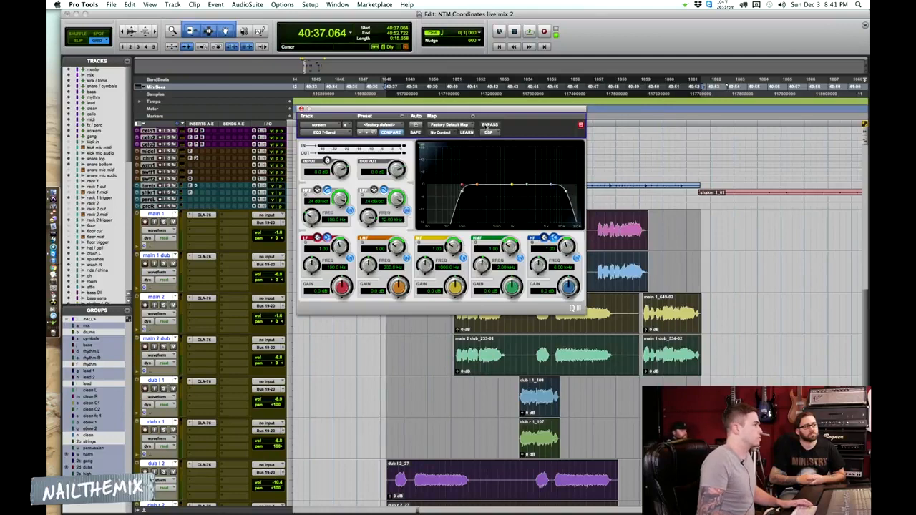
# - Play the selected passage with the EQ active and bypassed, and raise the low-pass frequency to about 14.54 kHz
pyautogui.press('space')
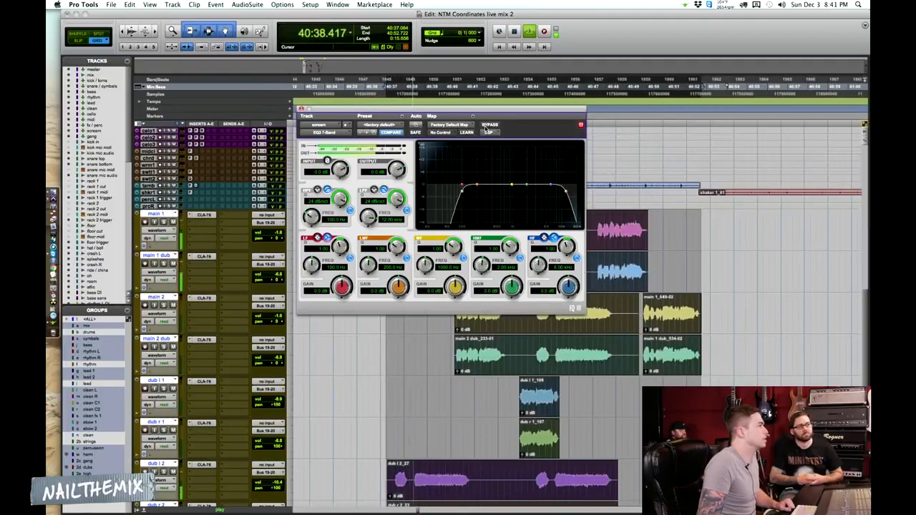
pyautogui.click(488, 125)
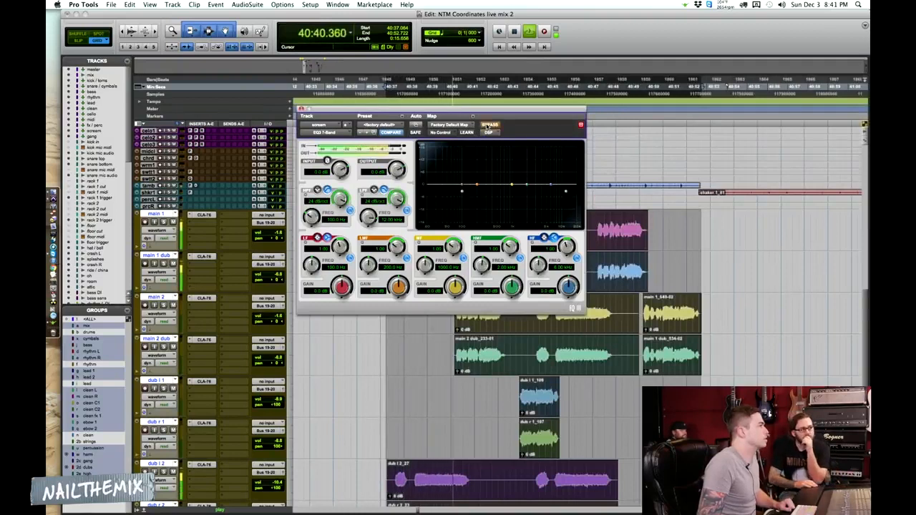
pyautogui.click(488, 126)
pyautogui.moveTo(368, 216); pyautogui.dragTo(374, 212)
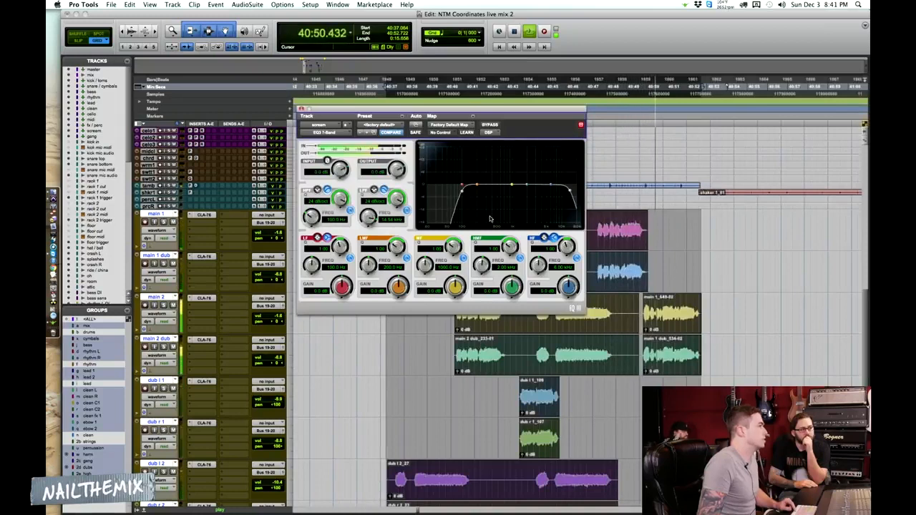
# - Compare the passage with the EQ bypassed and active, leave it active with the low-pass at about 14.17 kHz, and close it in the mixer
pyautogui.press('space')
pyautogui.click(490, 125)
pyautogui.press('space')
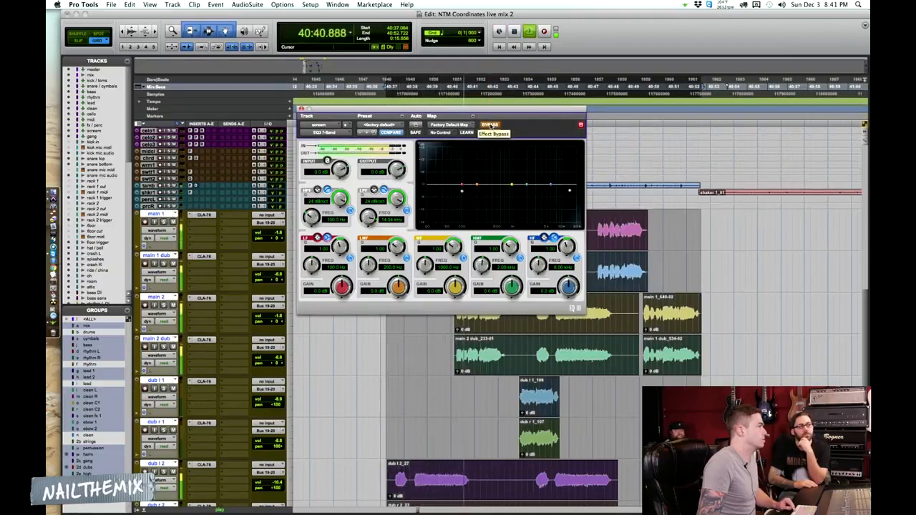
pyautogui.click(491, 124)
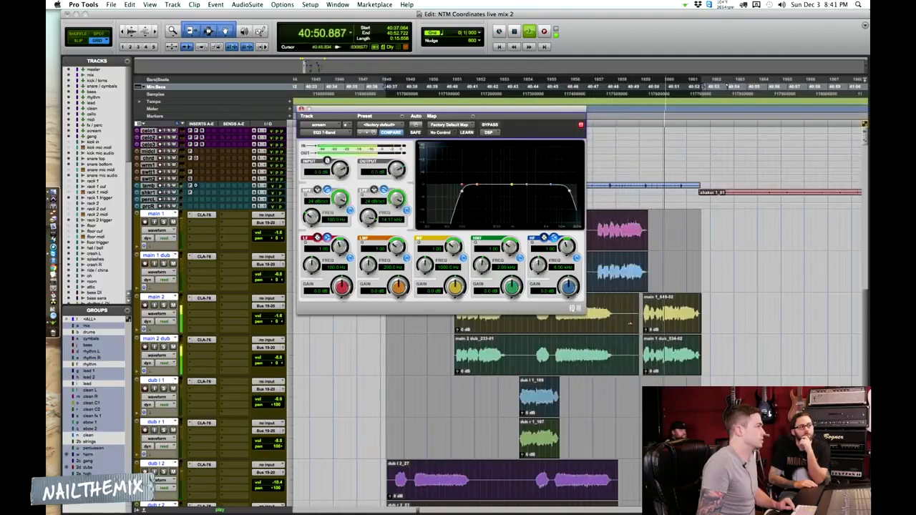
pyautogui.press('super+equal')
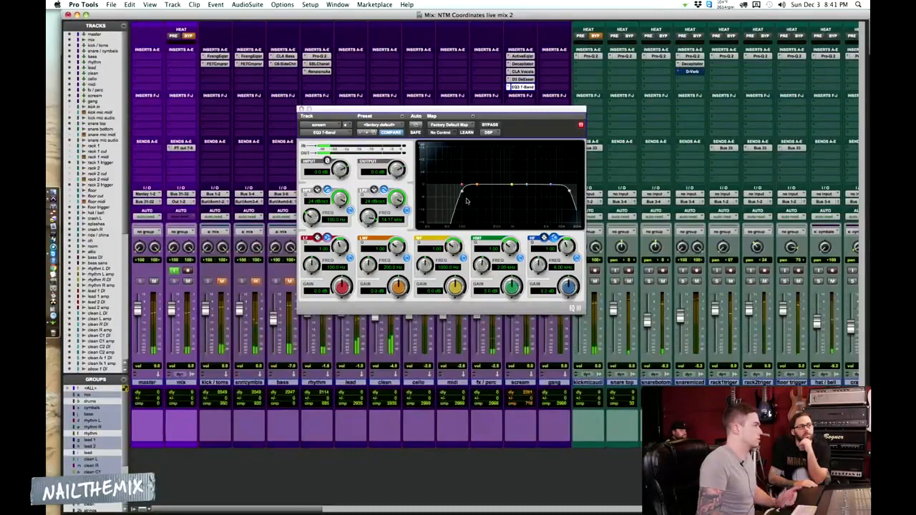
pyautogui.click(300, 108)
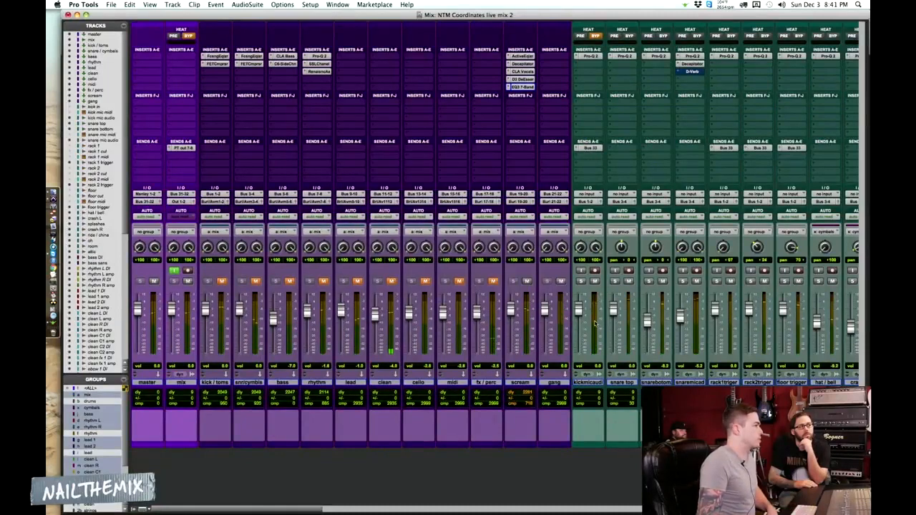